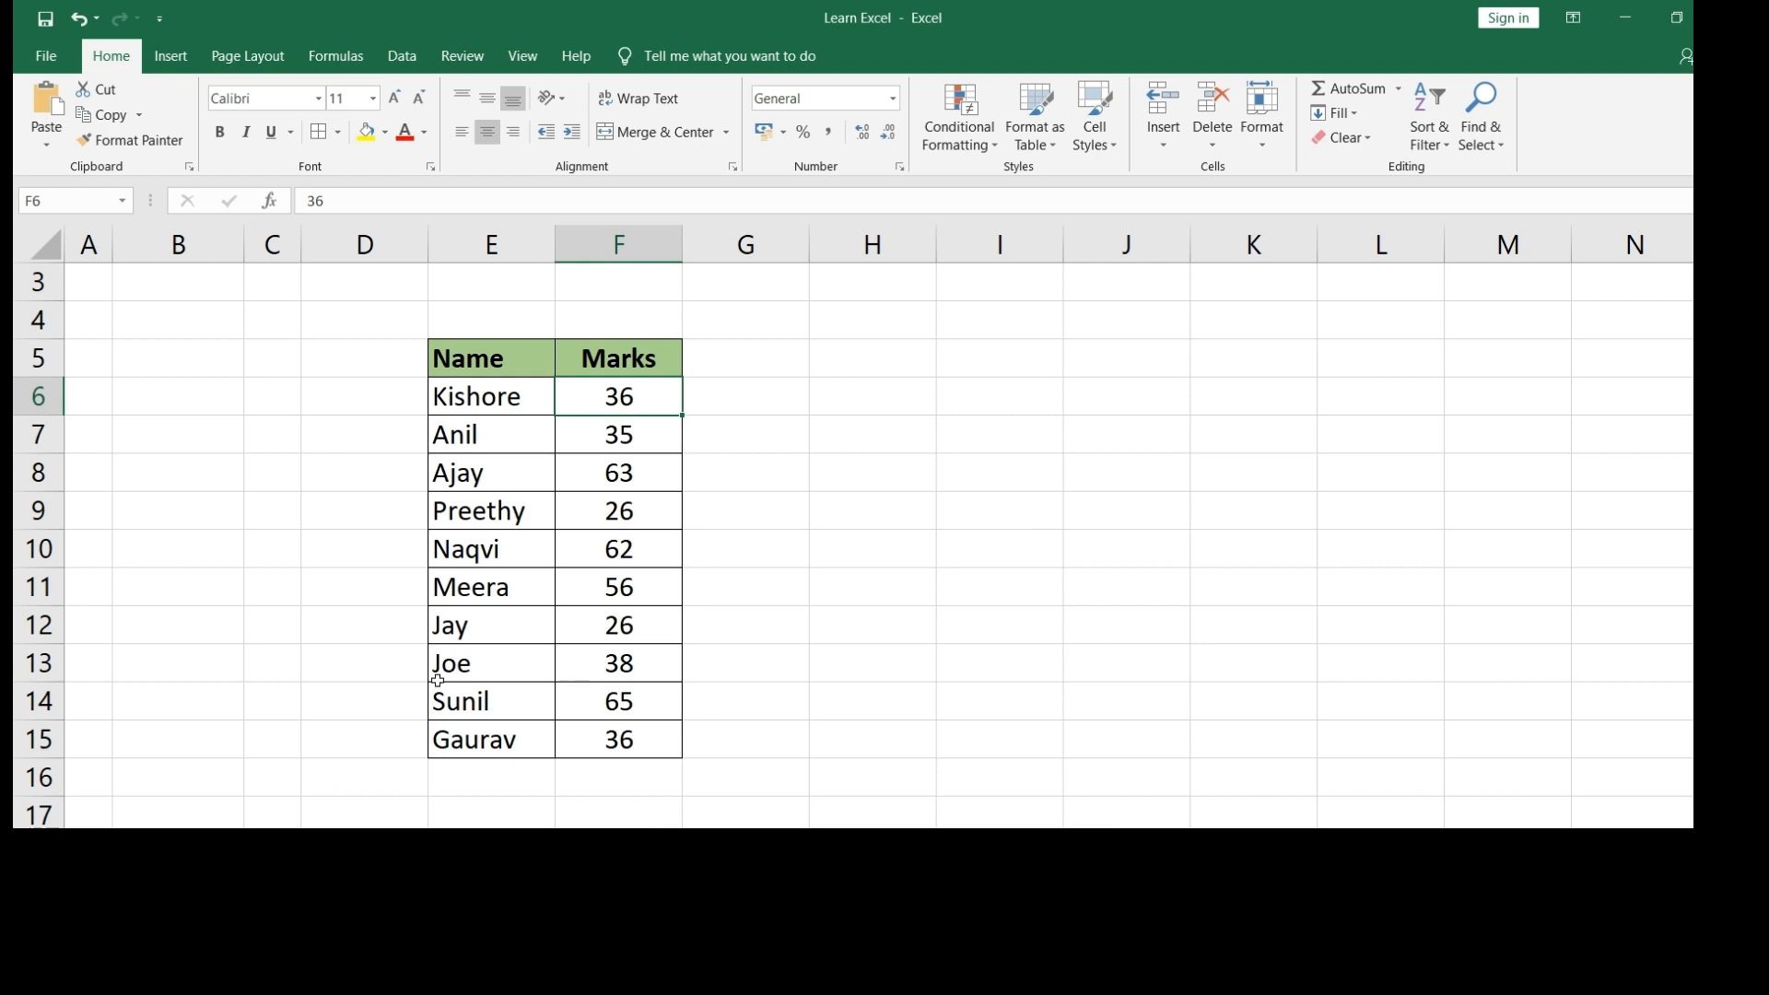
# - Select the ten marks in F6:F15 after trying selections on the headers and names
pyautogui.click(464, 357)
pyautogui.moveTo(535, 362); pyautogui.dragTo(592, 356)
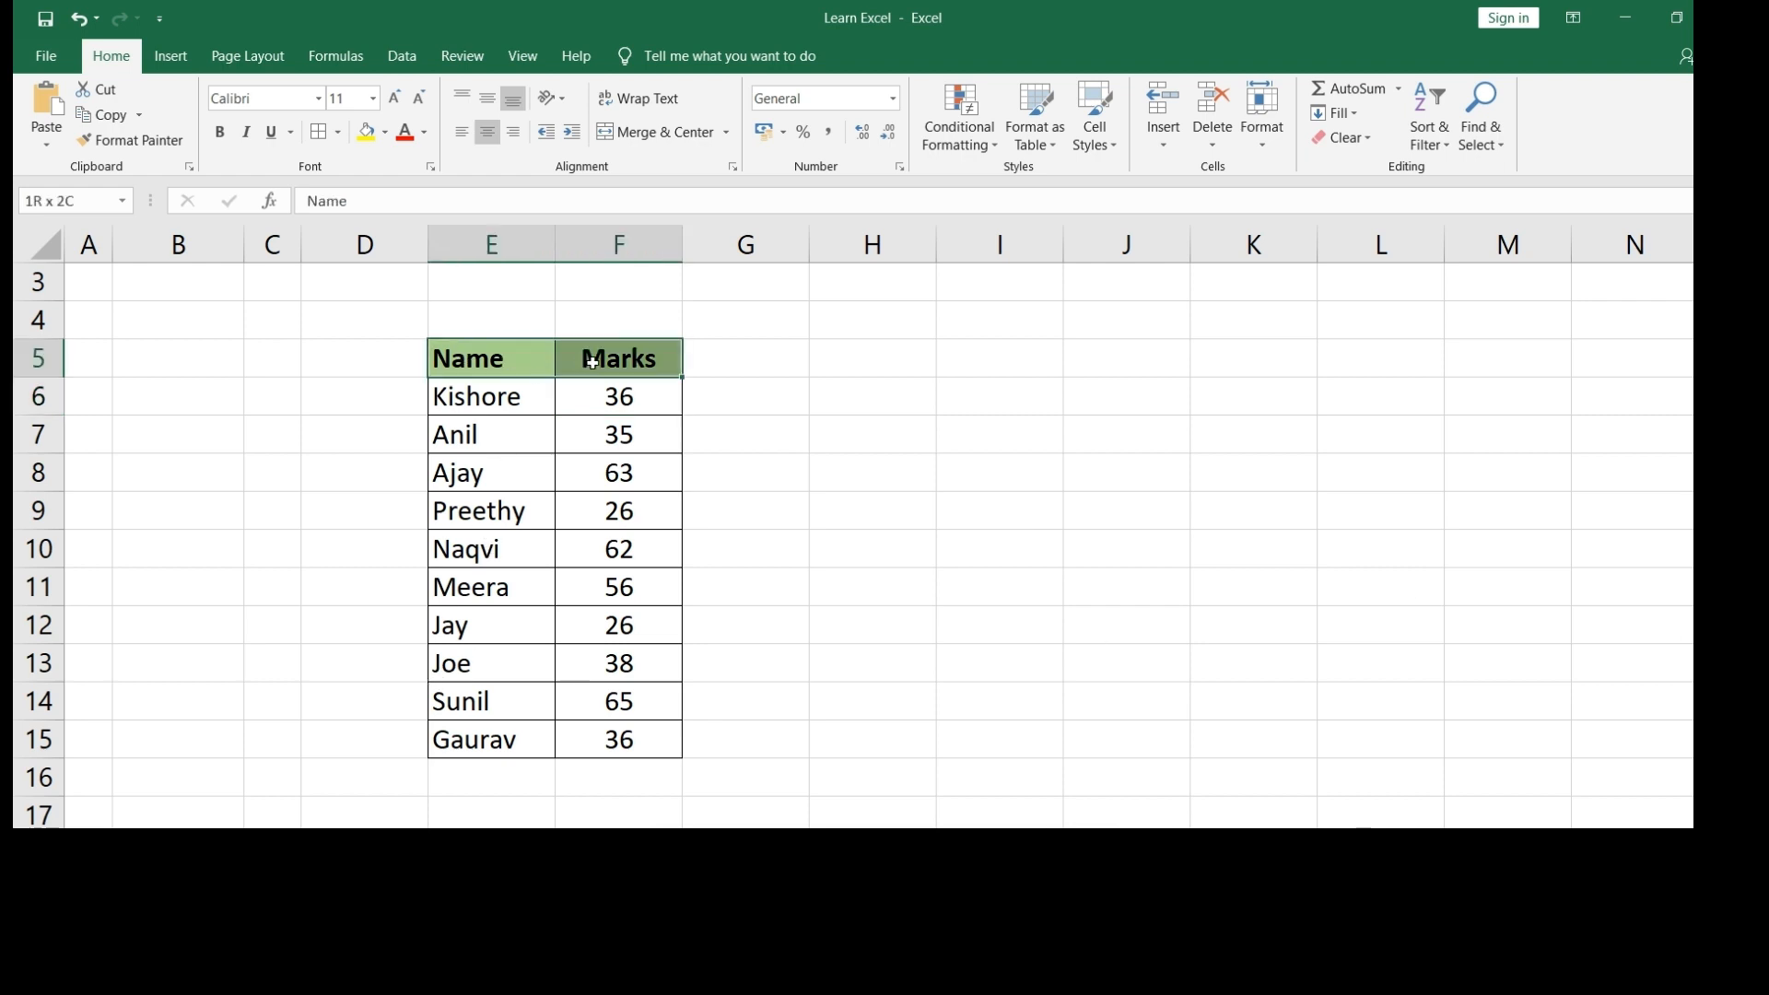
pyautogui.click(498, 361)
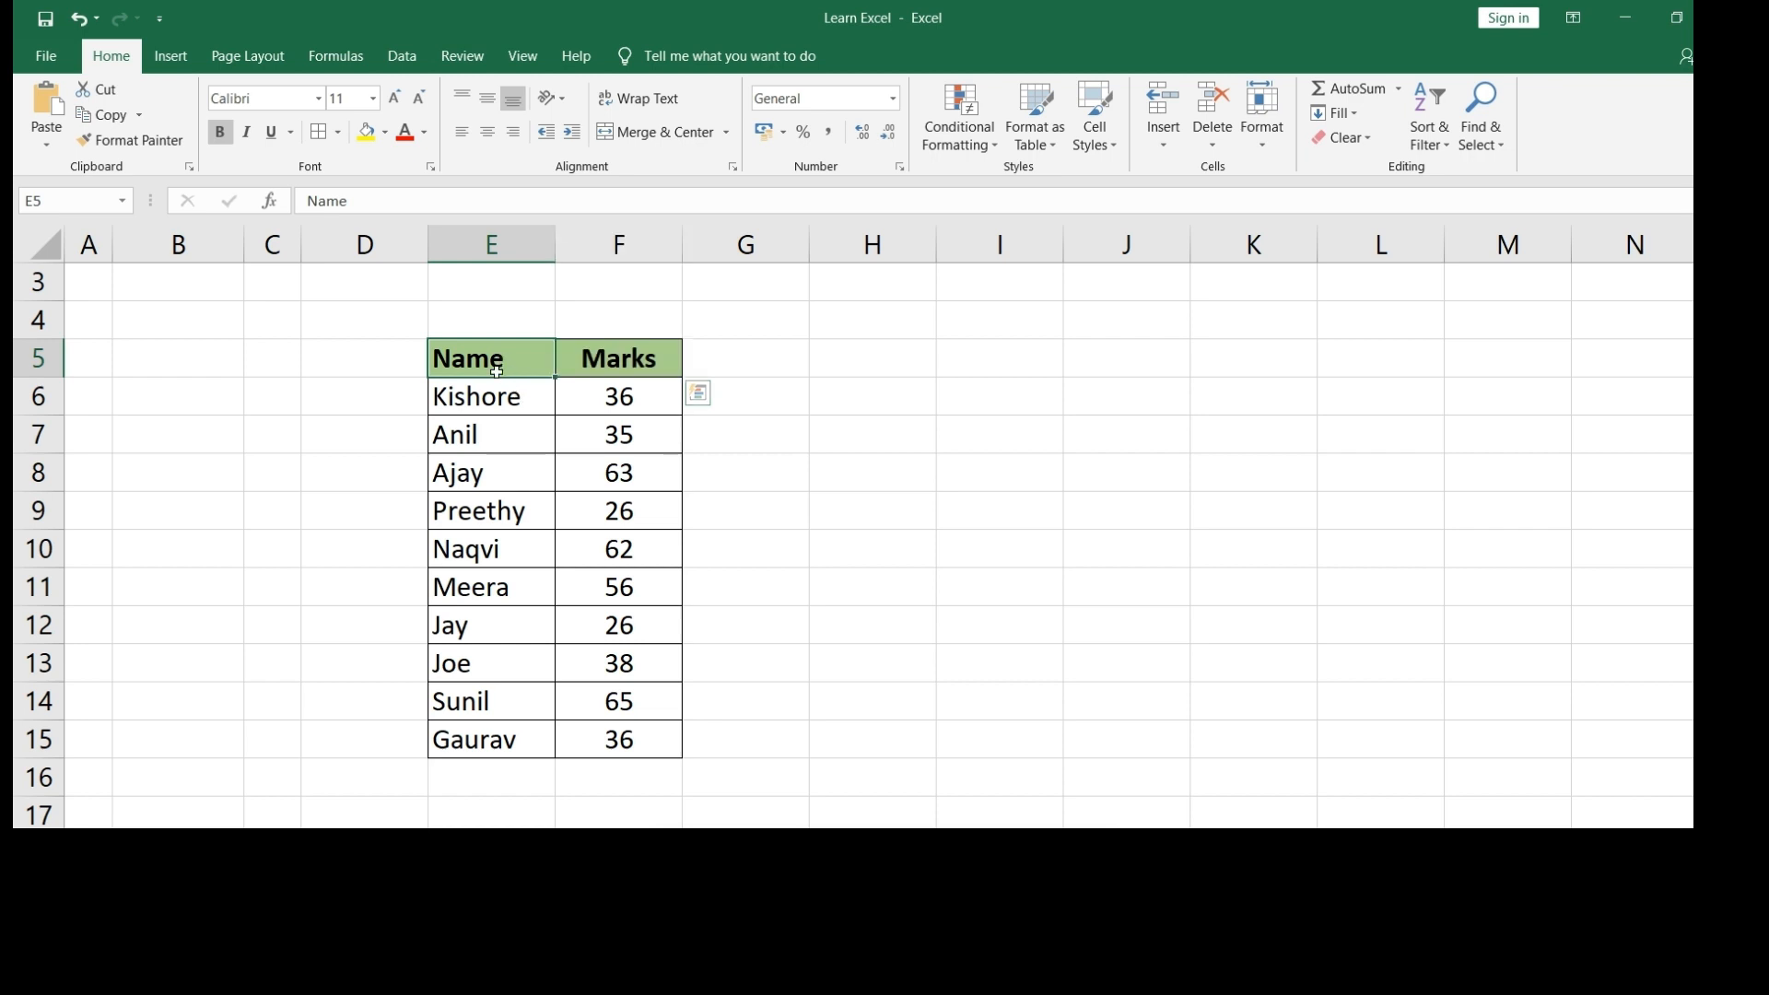
pyautogui.moveTo(494, 395); pyautogui.dragTo(490, 468)
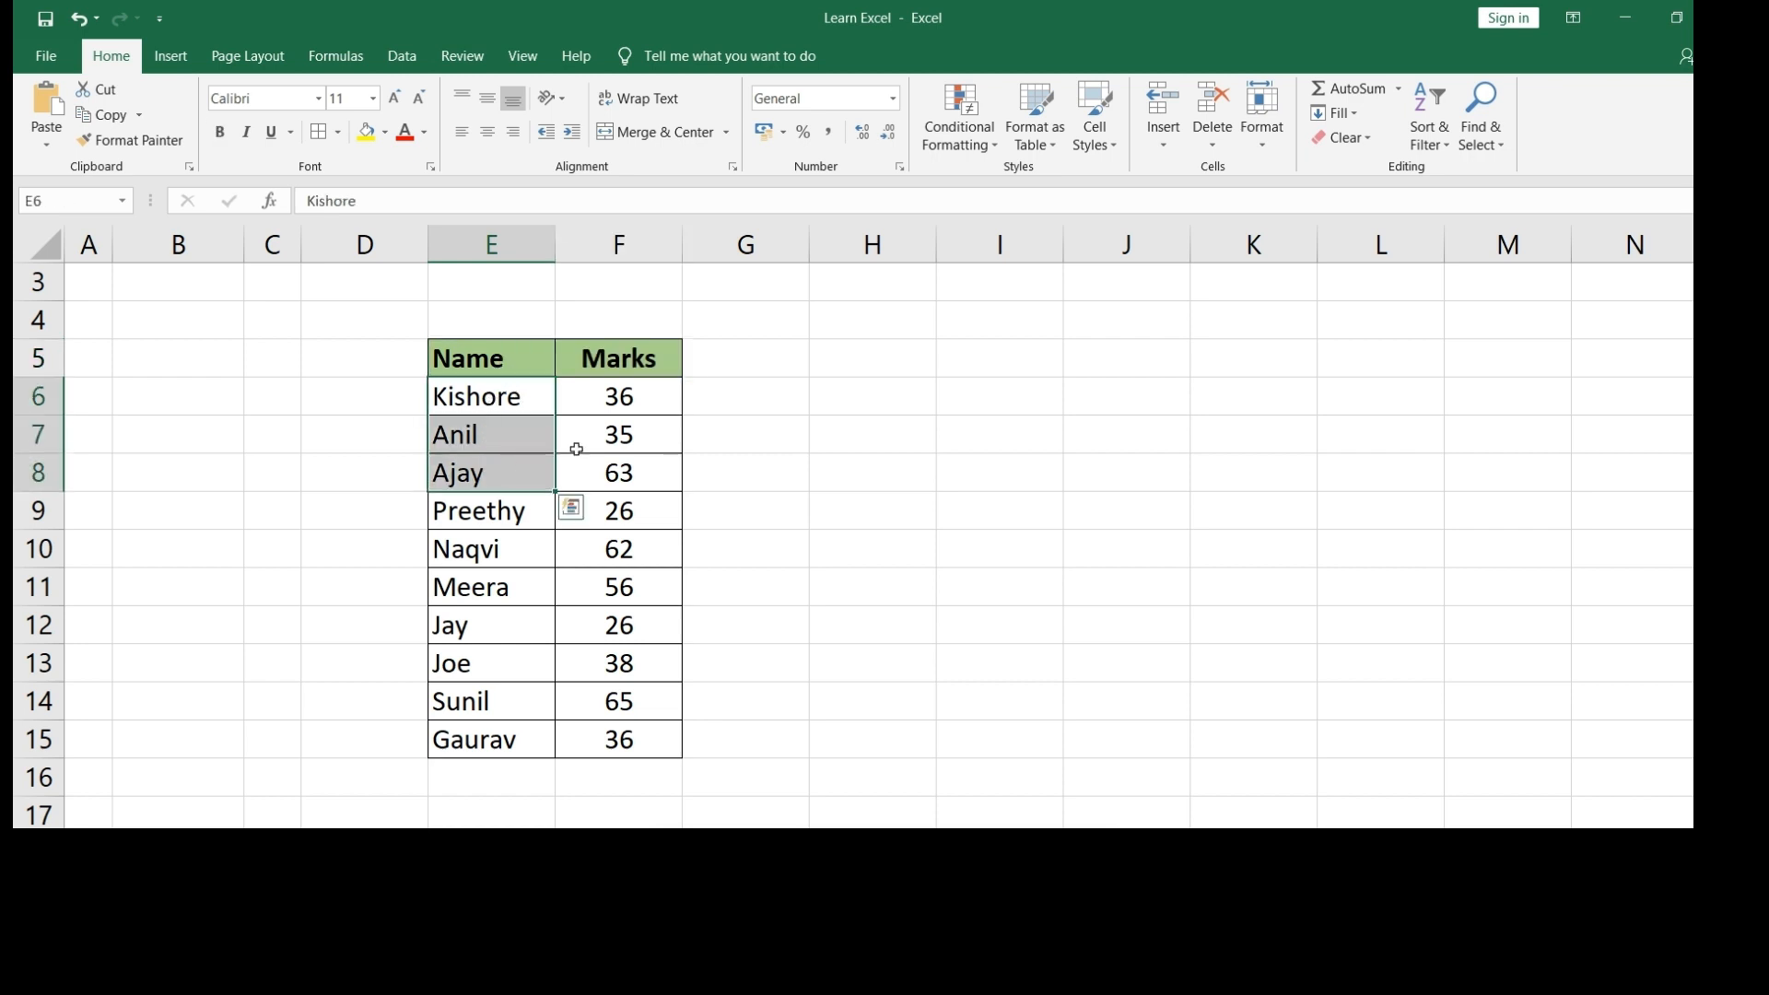
pyautogui.moveTo(619, 396); pyautogui.dragTo(658, 480)
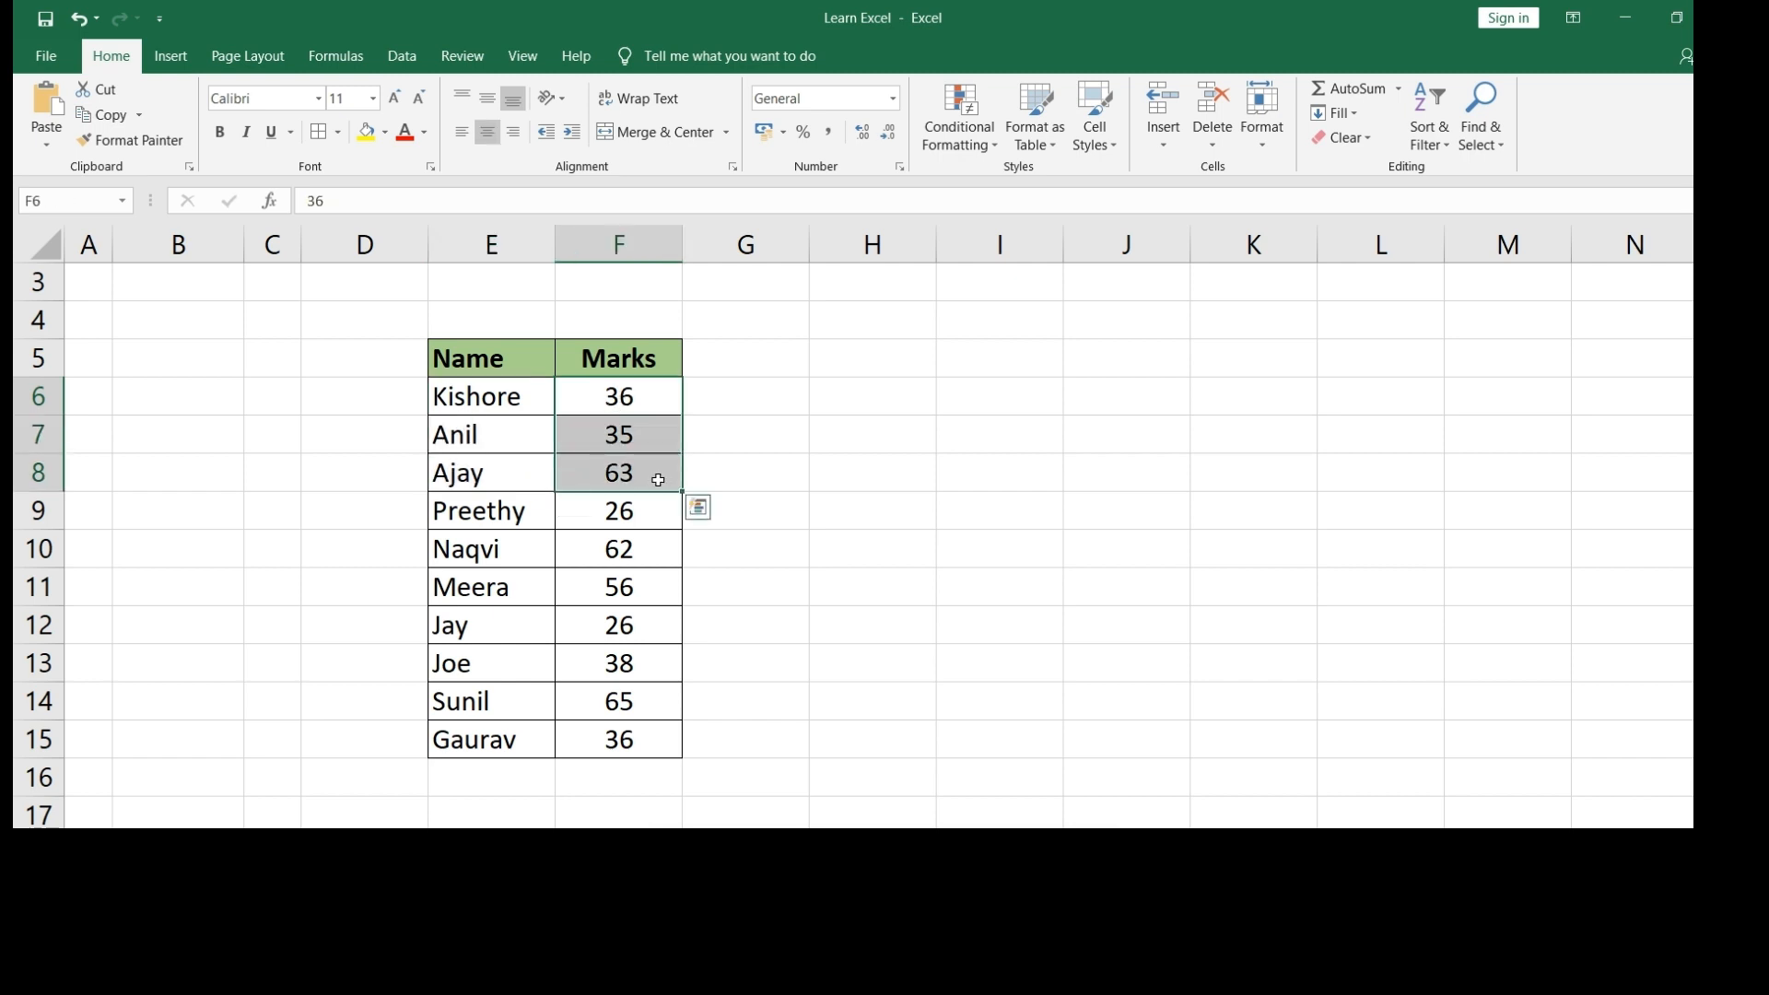
pyautogui.click(778, 433)
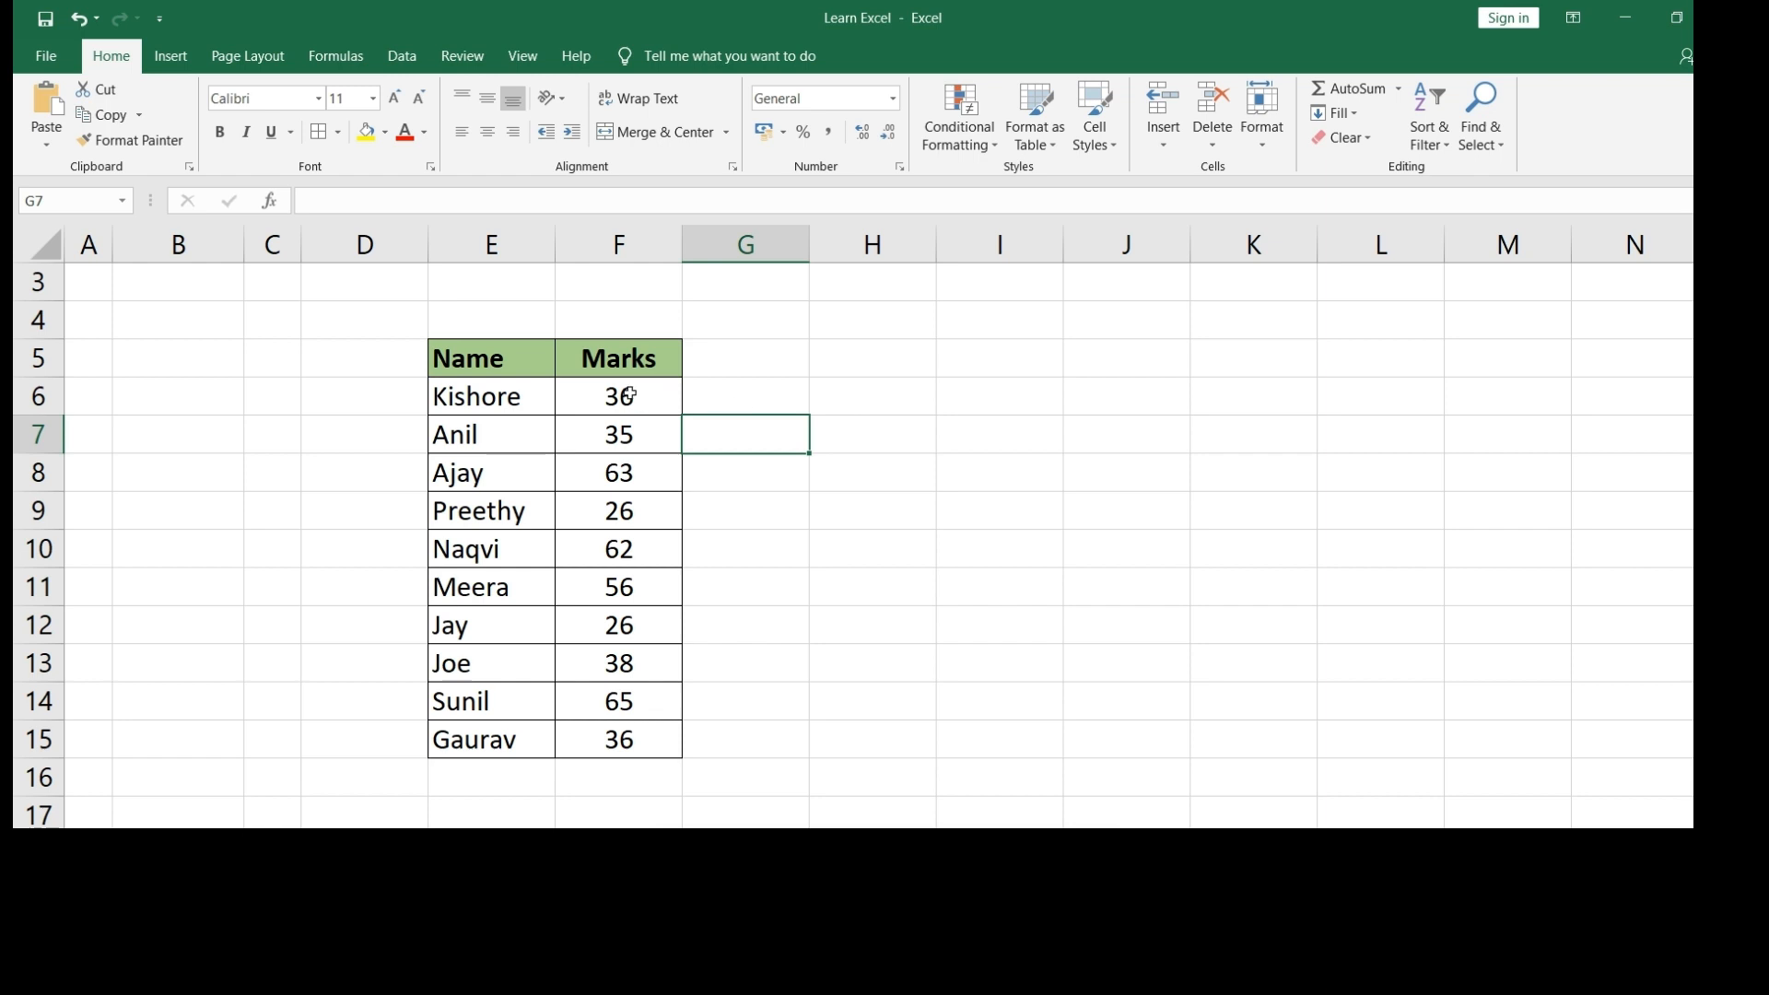
pyautogui.moveTo(627, 396); pyautogui.dragTo(615, 742)
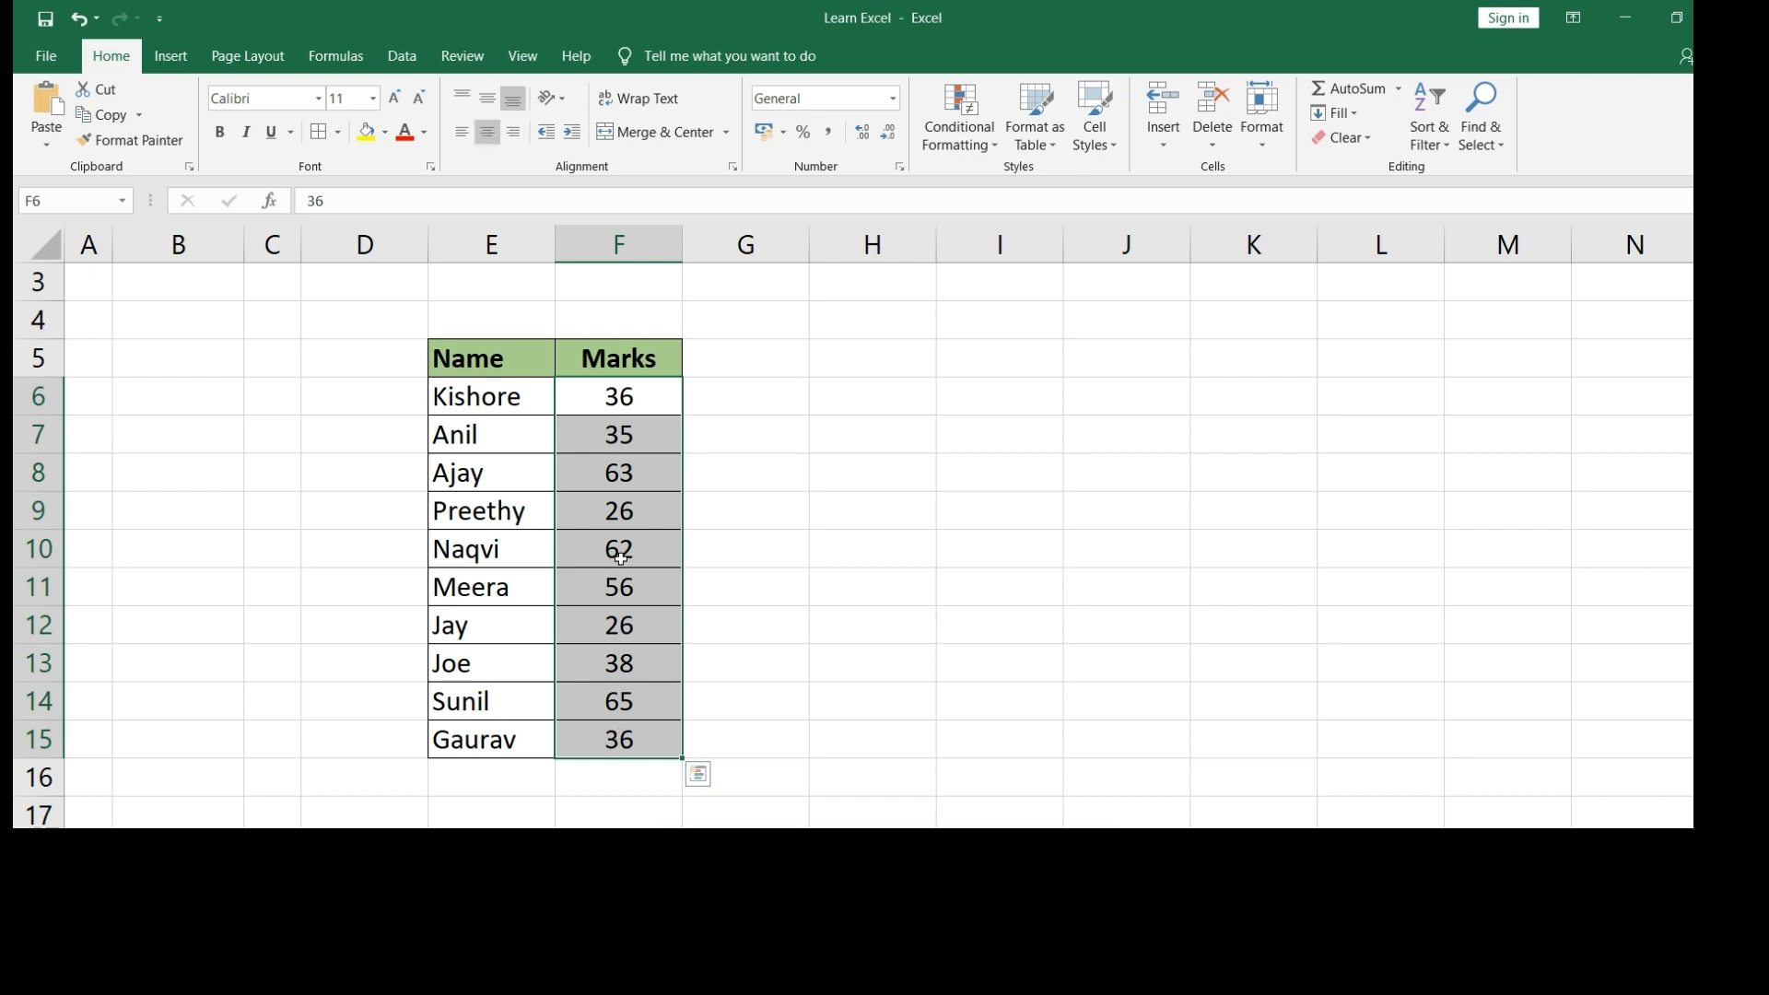
# - Reselect the marks in F6:F15 and show the Conditional Formatting options
pyautogui.click(625, 397)
pyautogui.moveTo(626, 397); pyautogui.dragTo(618, 742)
pyautogui.click(994, 151)
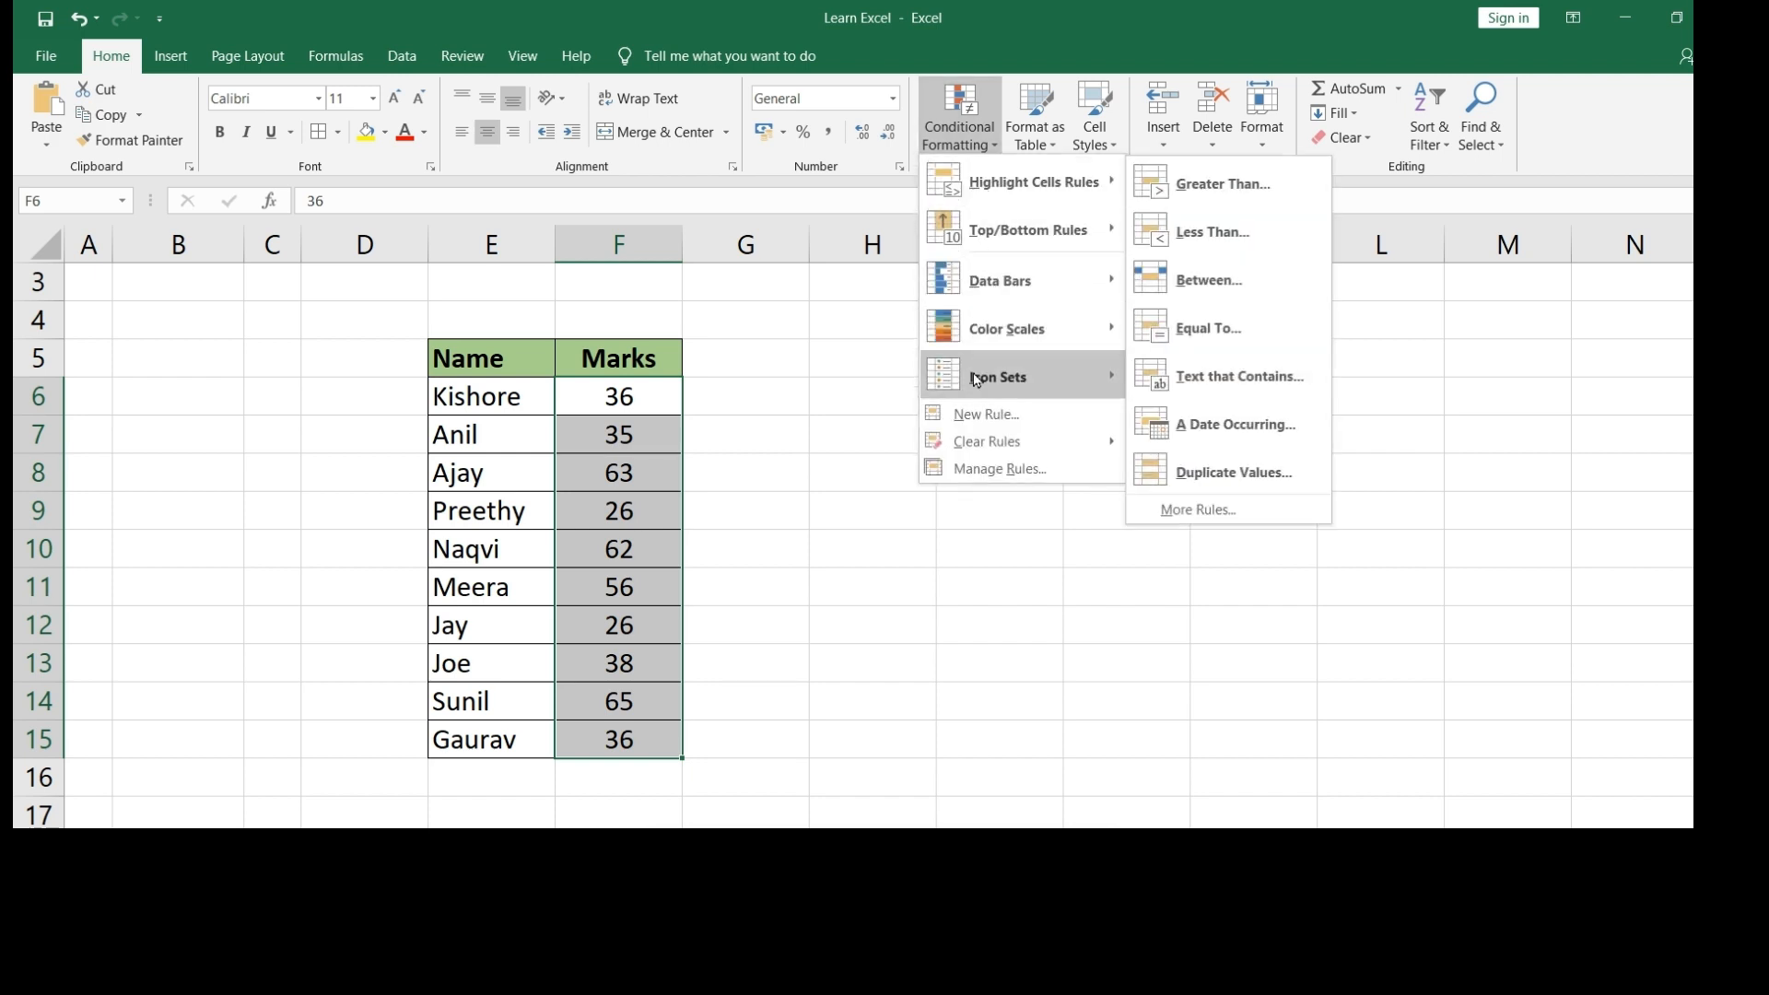
# - Start a new conditional formatting rule of the 'Use a formula' type
pyautogui.click(989, 422)
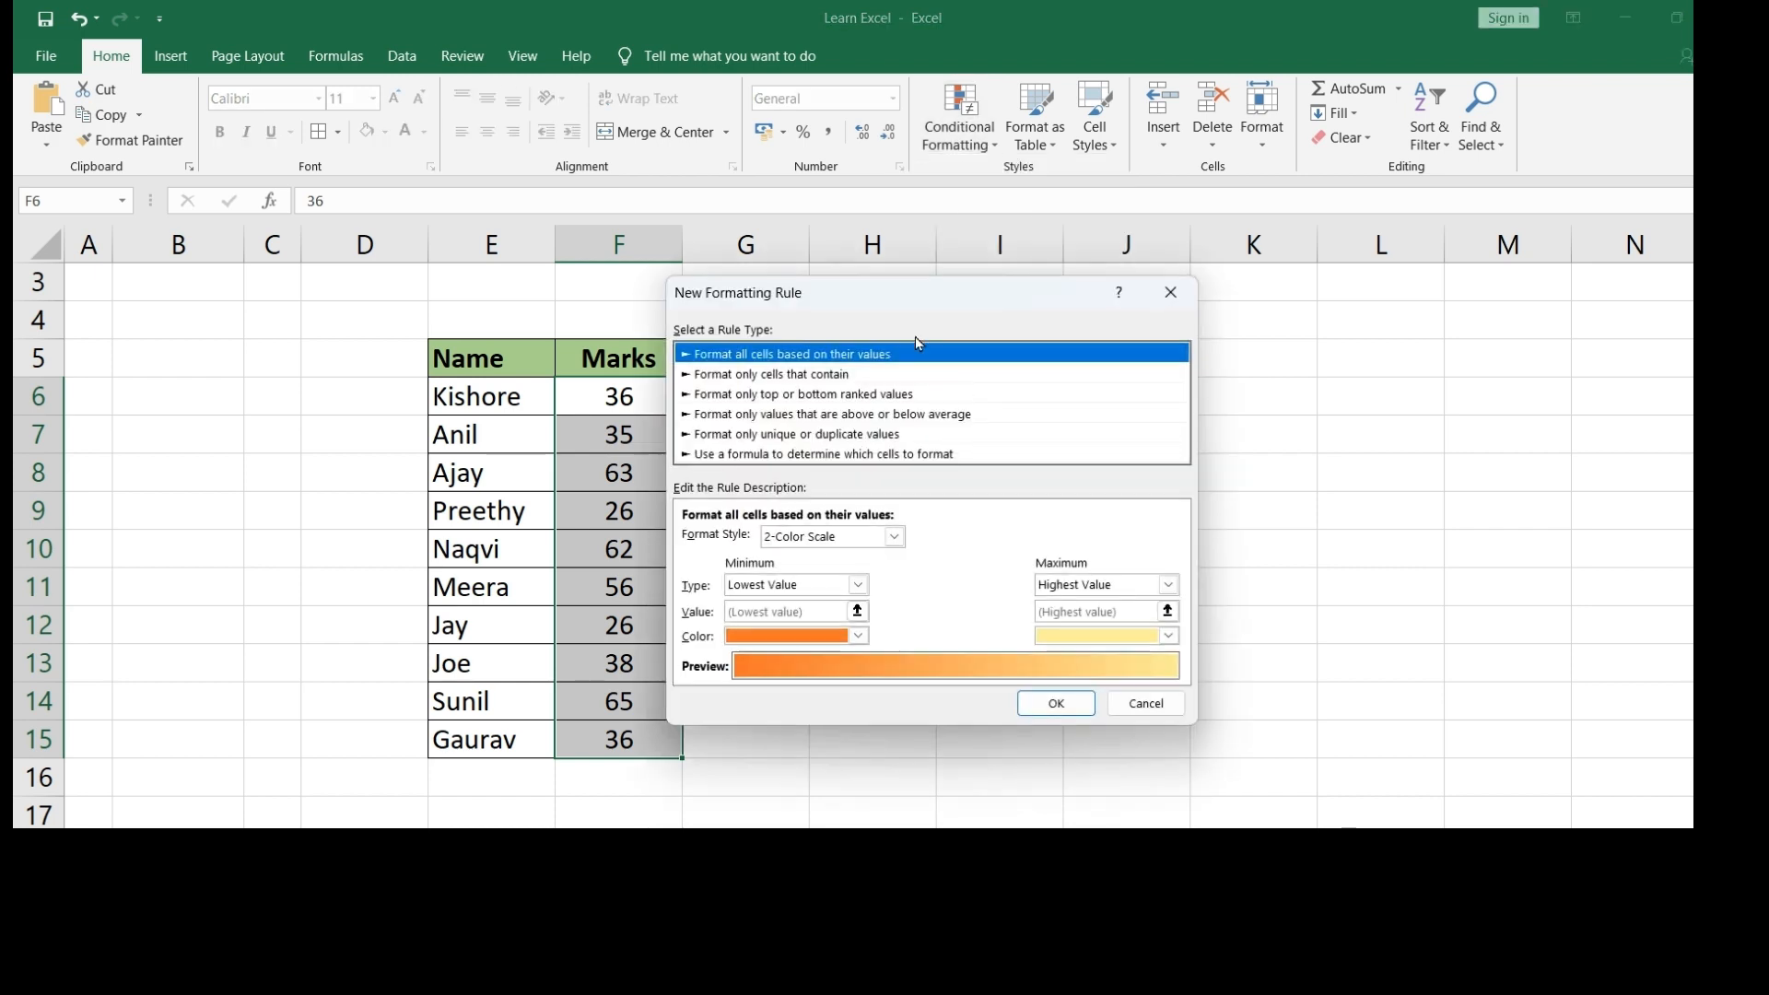
pyautogui.moveTo(891, 305); pyautogui.dragTo(930, 243)
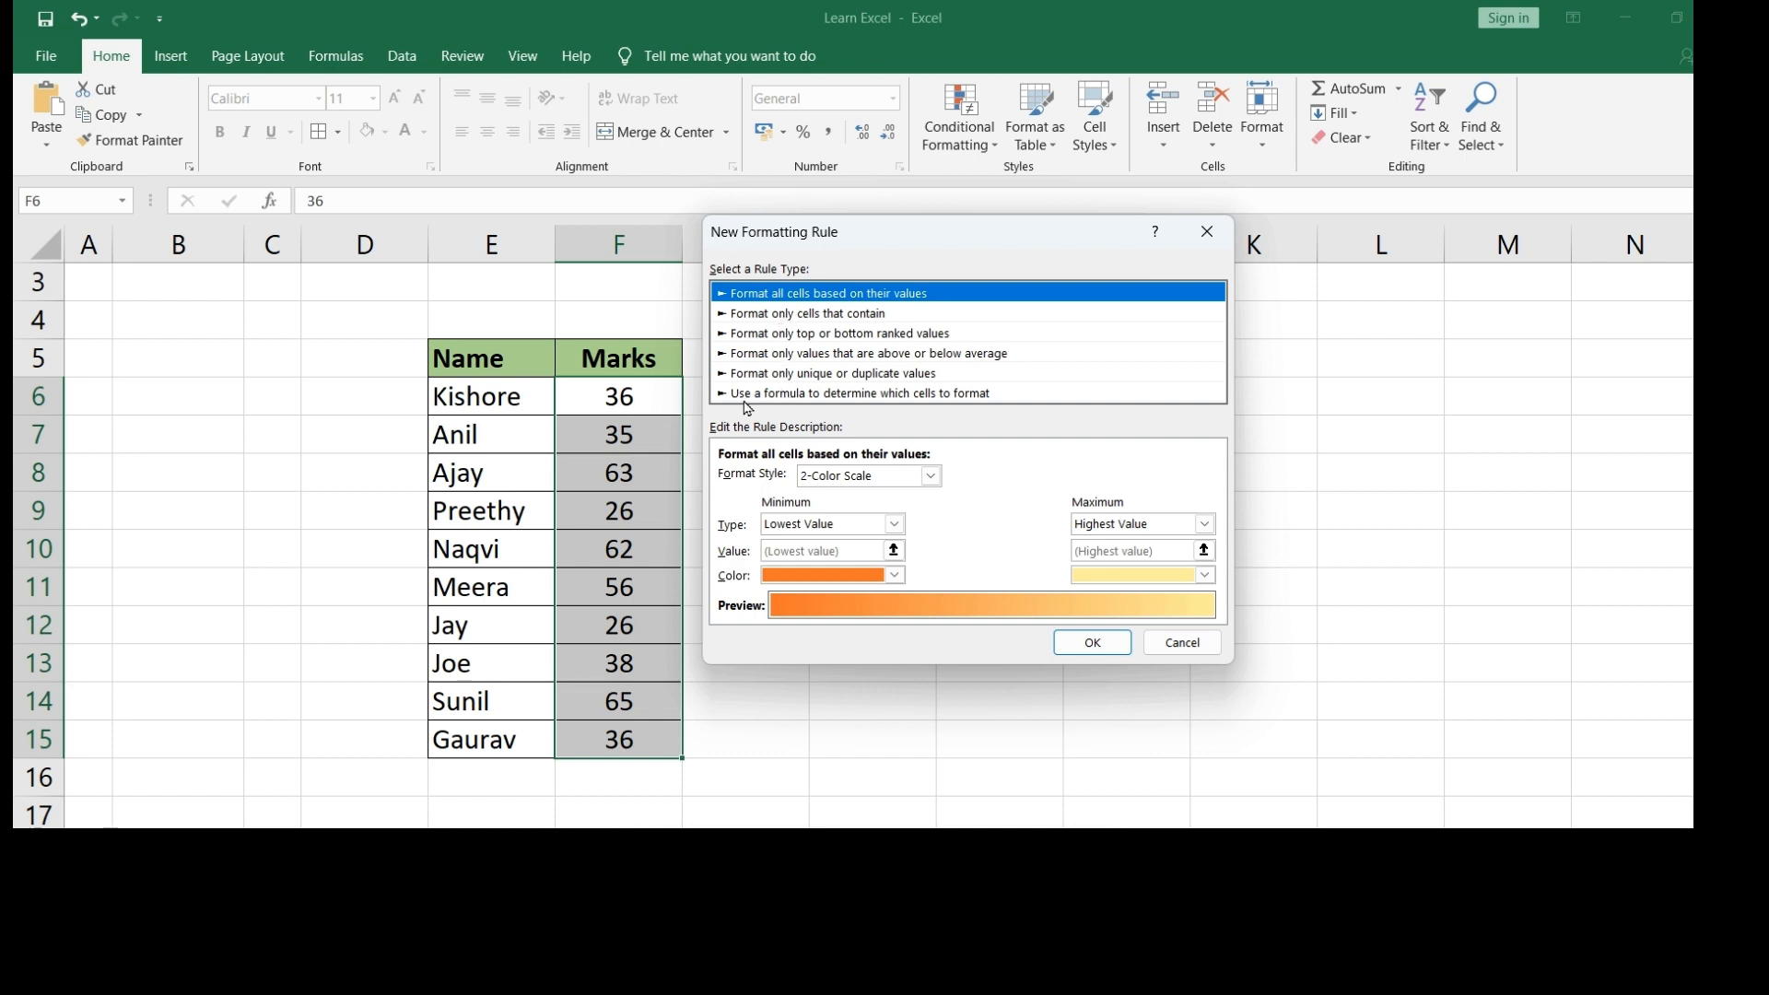
pyautogui.click(852, 394)
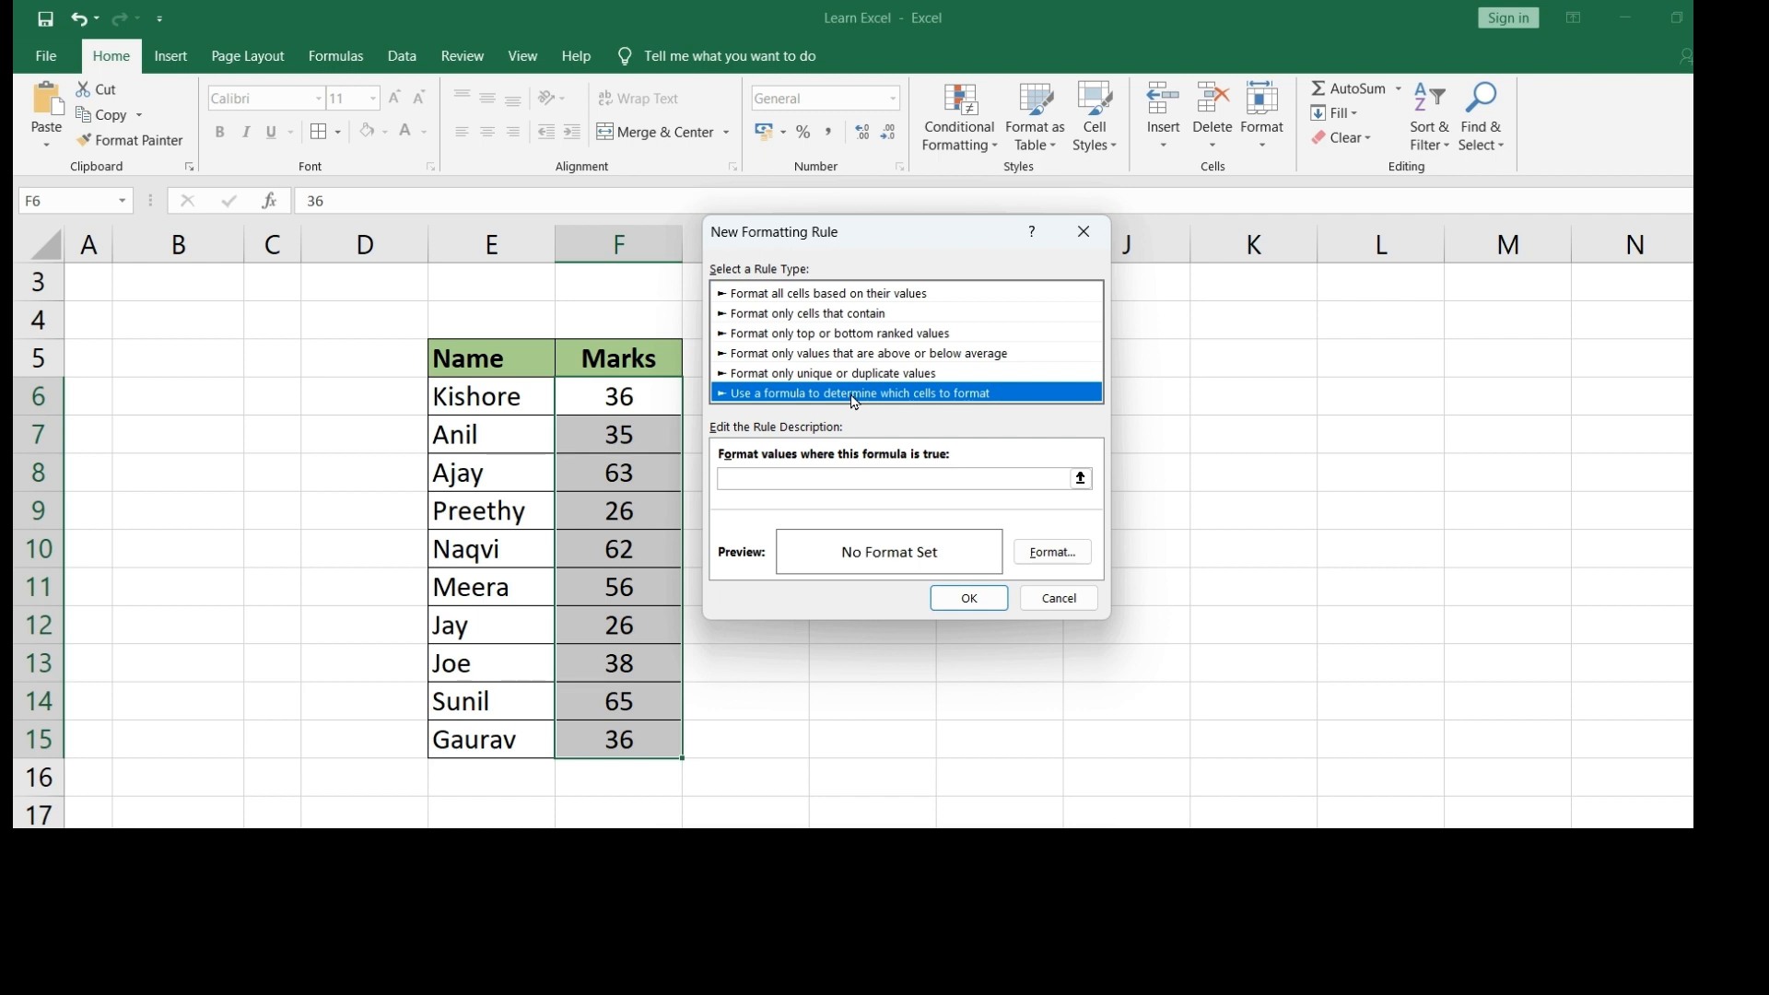
# - Enter the rule's condition formula =$F6<50
pyautogui.click(765, 477)
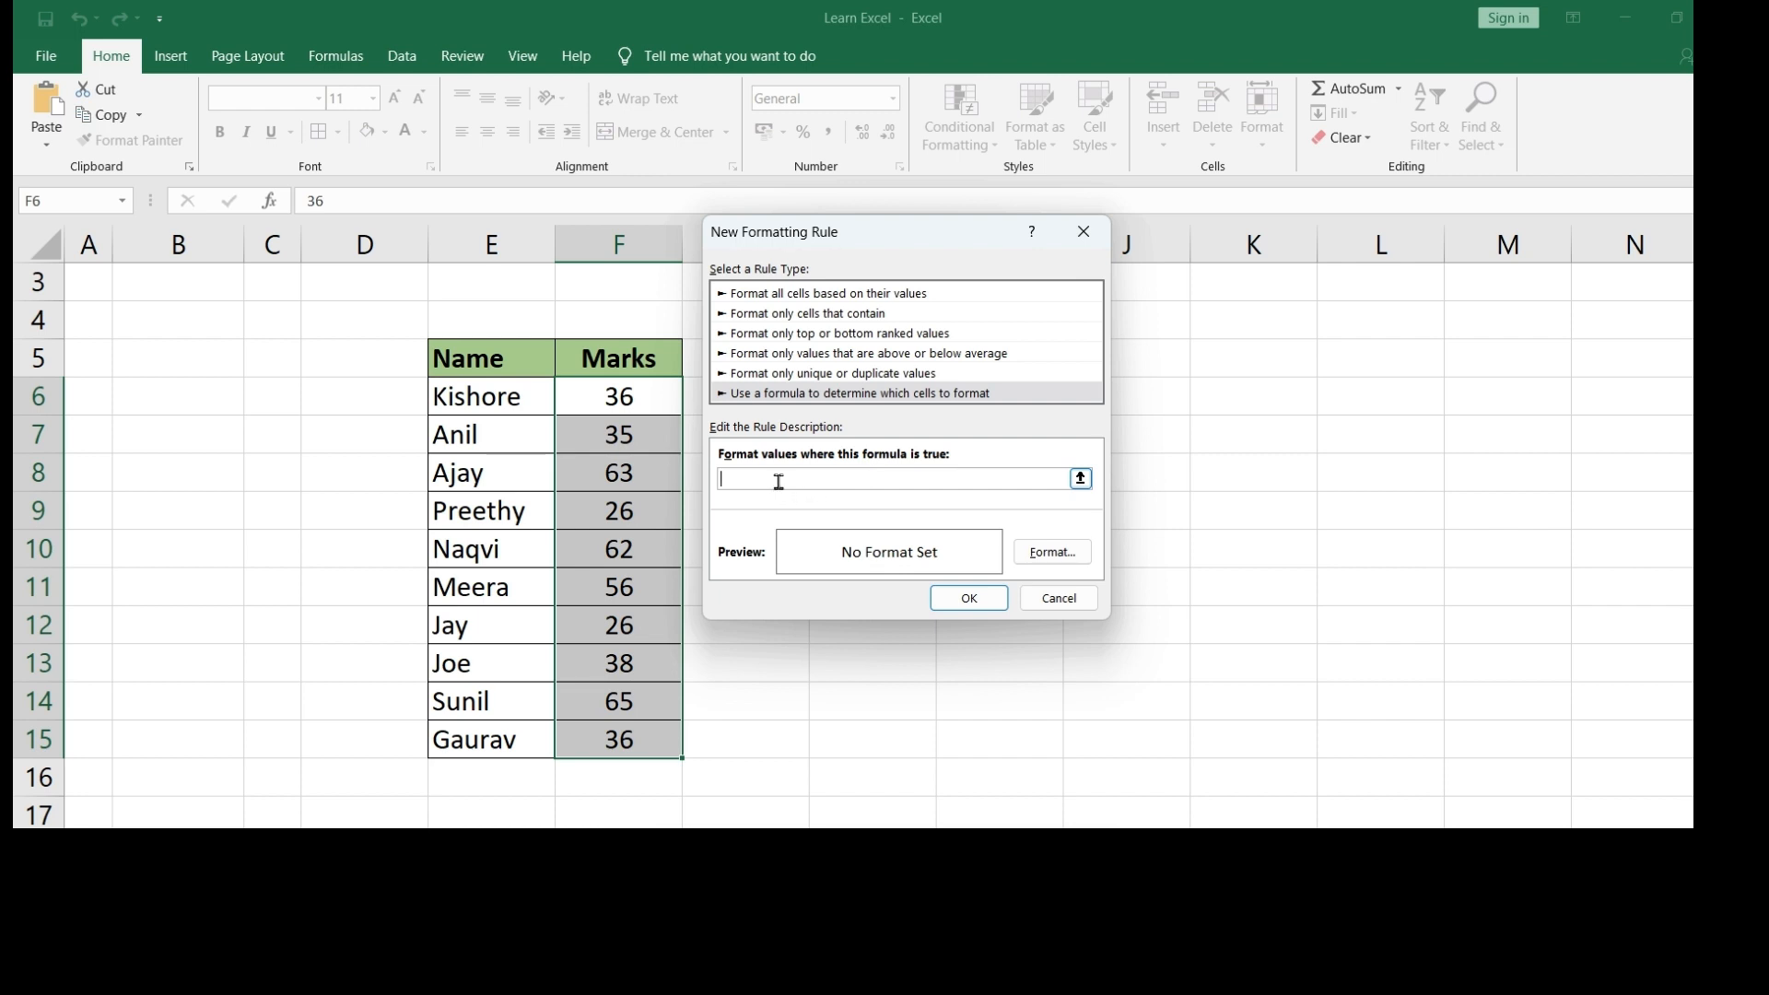
pyautogui.write('=')
pyautogui.write('F6')
pyautogui.click(732, 481)
pyautogui.write('$')
pyautogui.click(784, 478)
pyautogui.write('<50')
pyautogui.click(1049, 556)
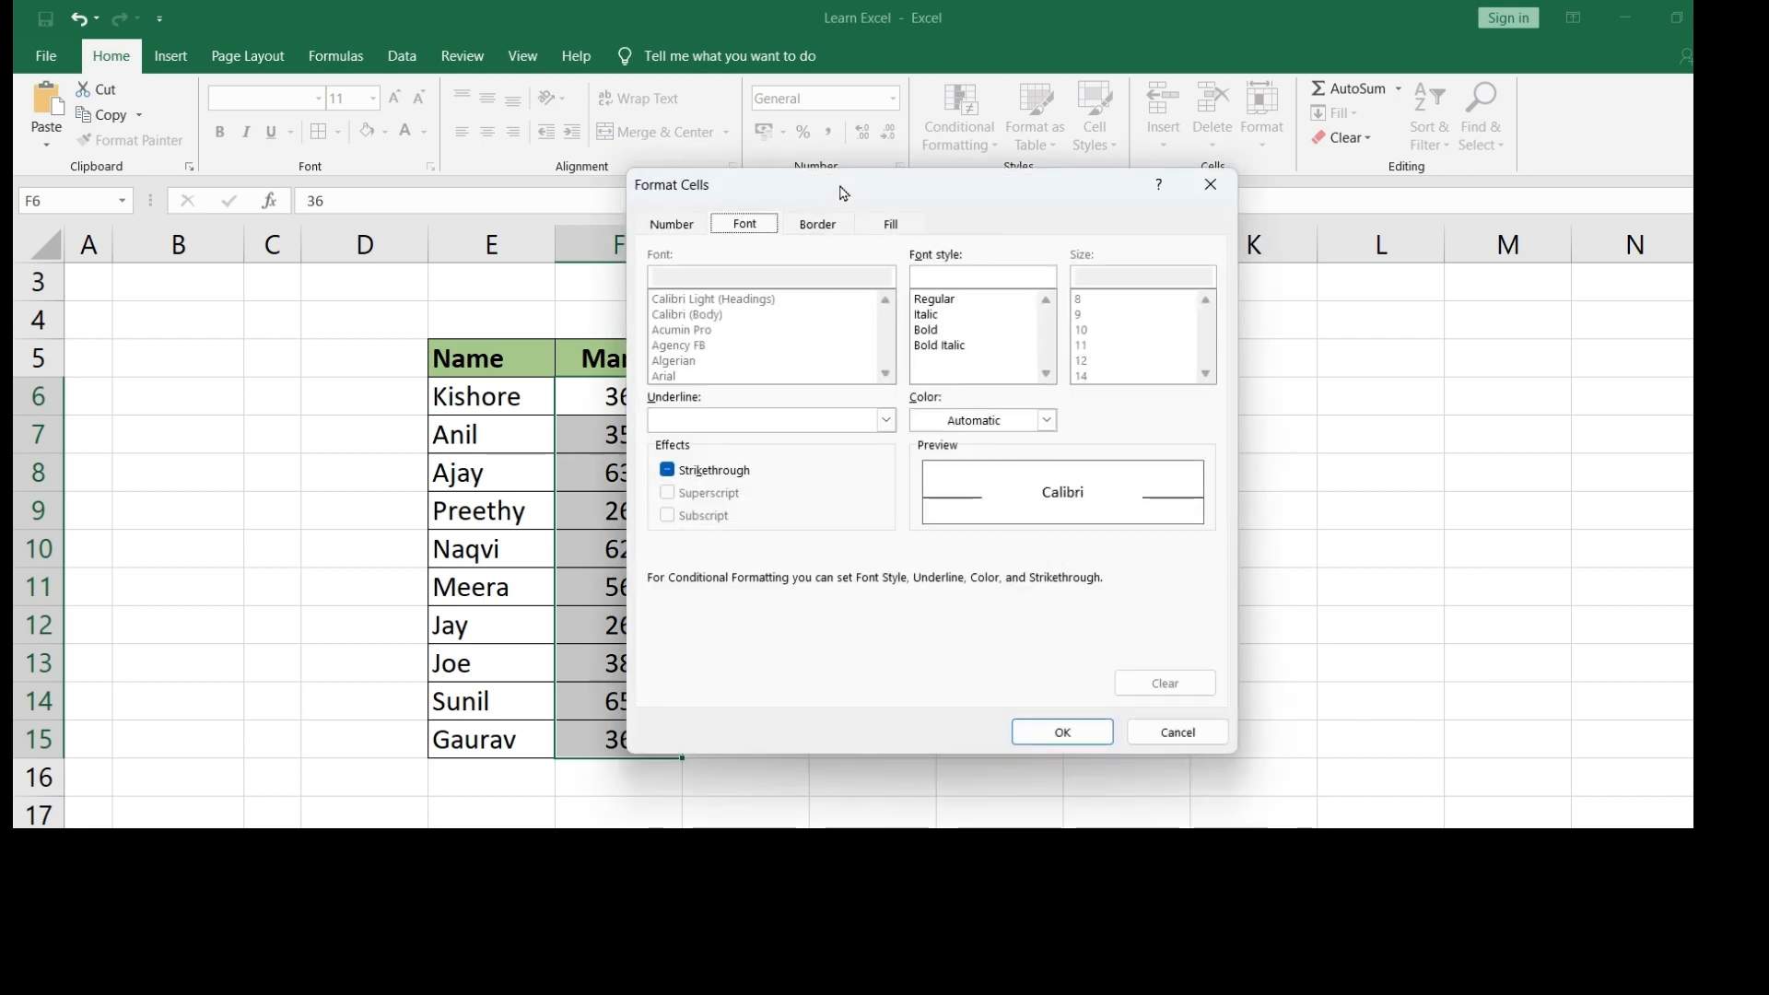
# - Give the =$F6<50 rule a red fill and apply it to F6:F15
pyautogui.moveTo(840, 190); pyautogui.dragTo(925, 184)
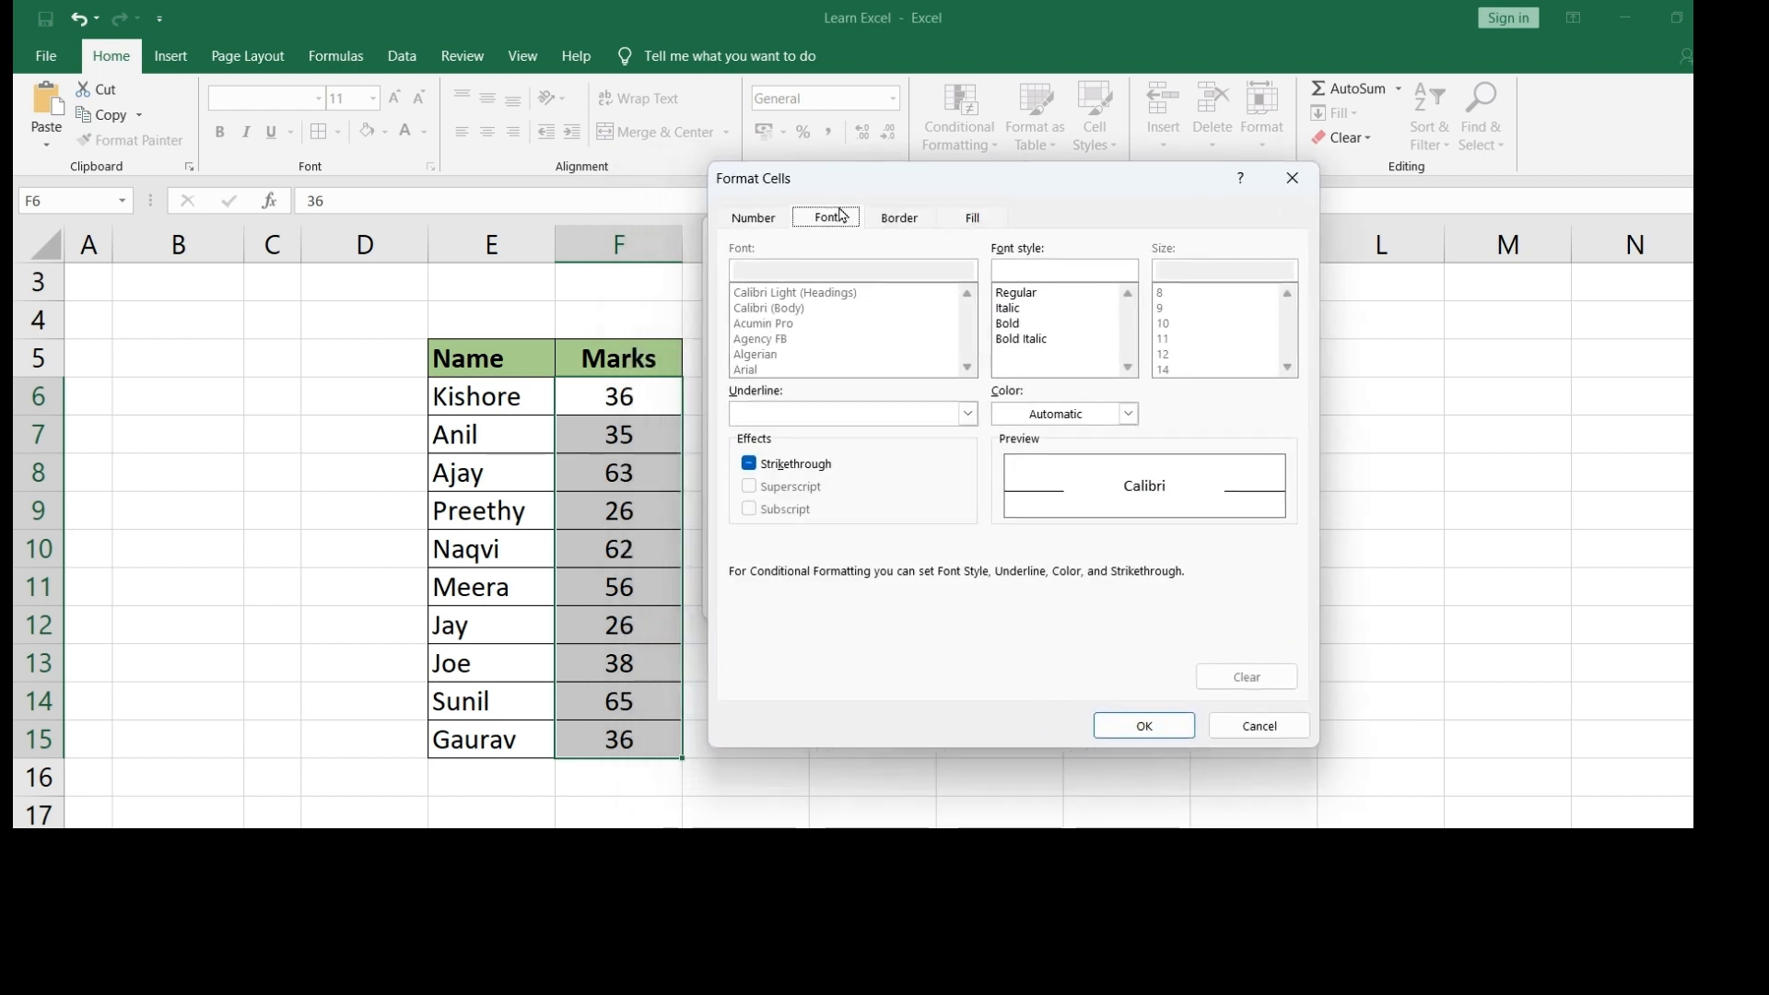
pyautogui.click(975, 223)
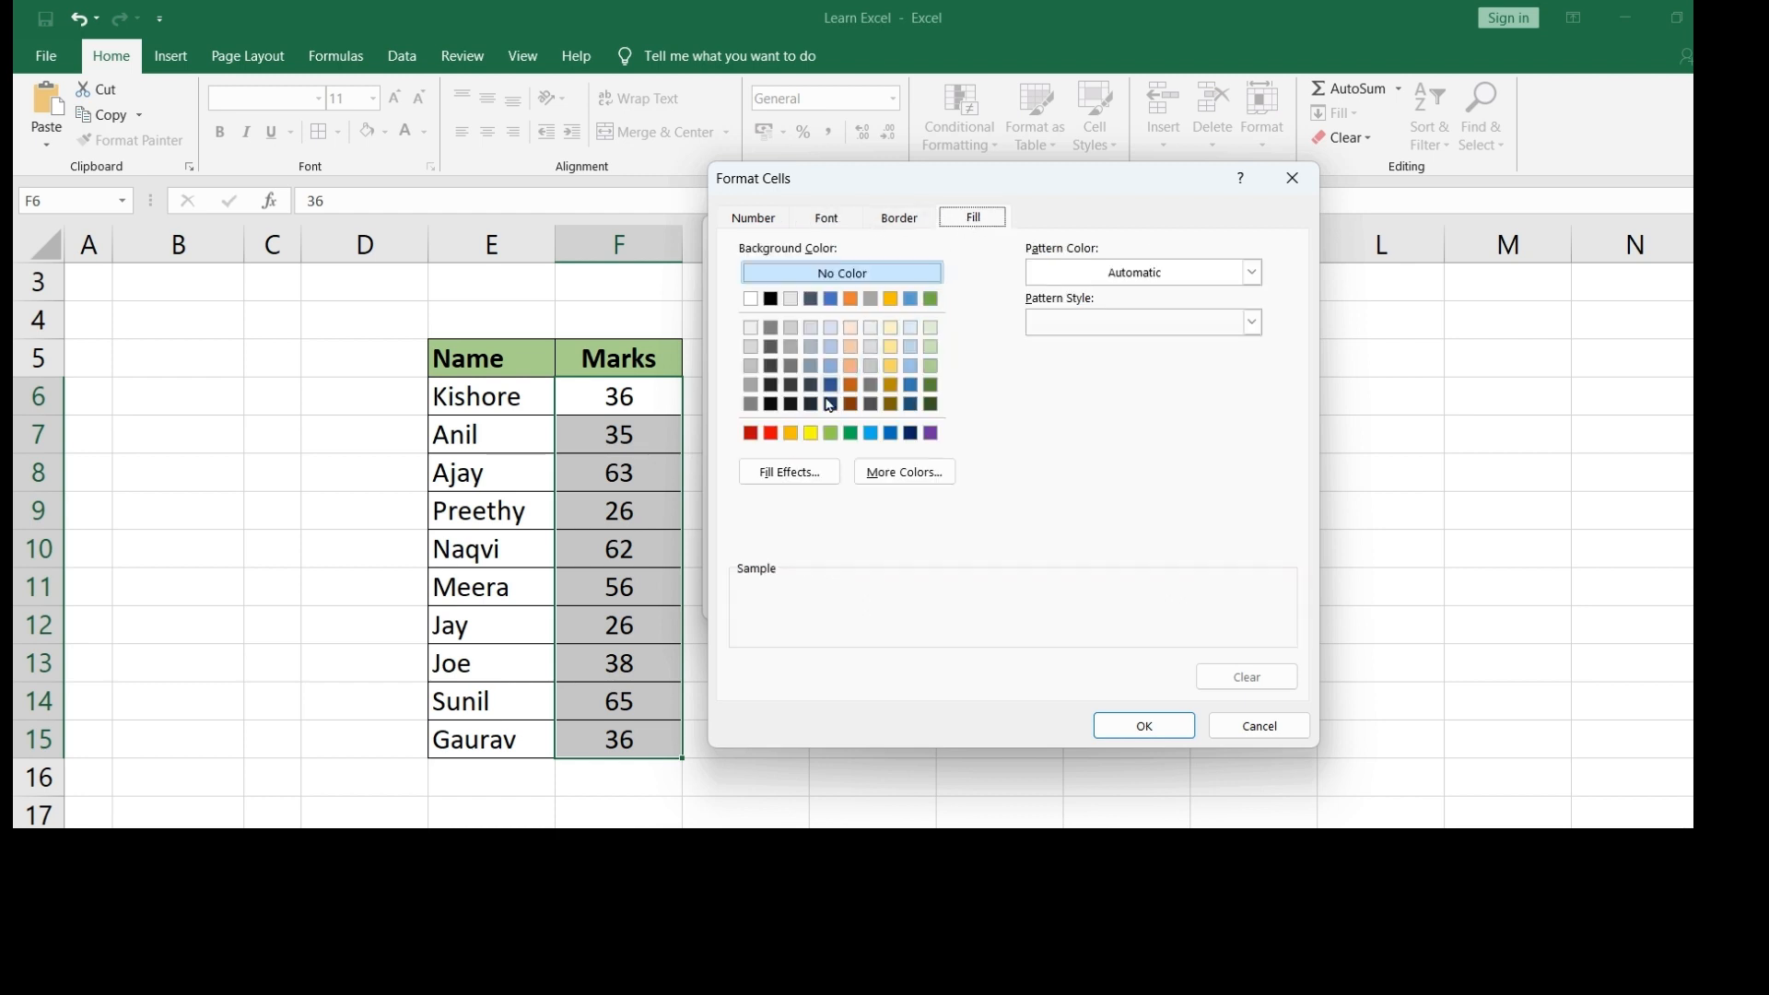
pyautogui.click(772, 433)
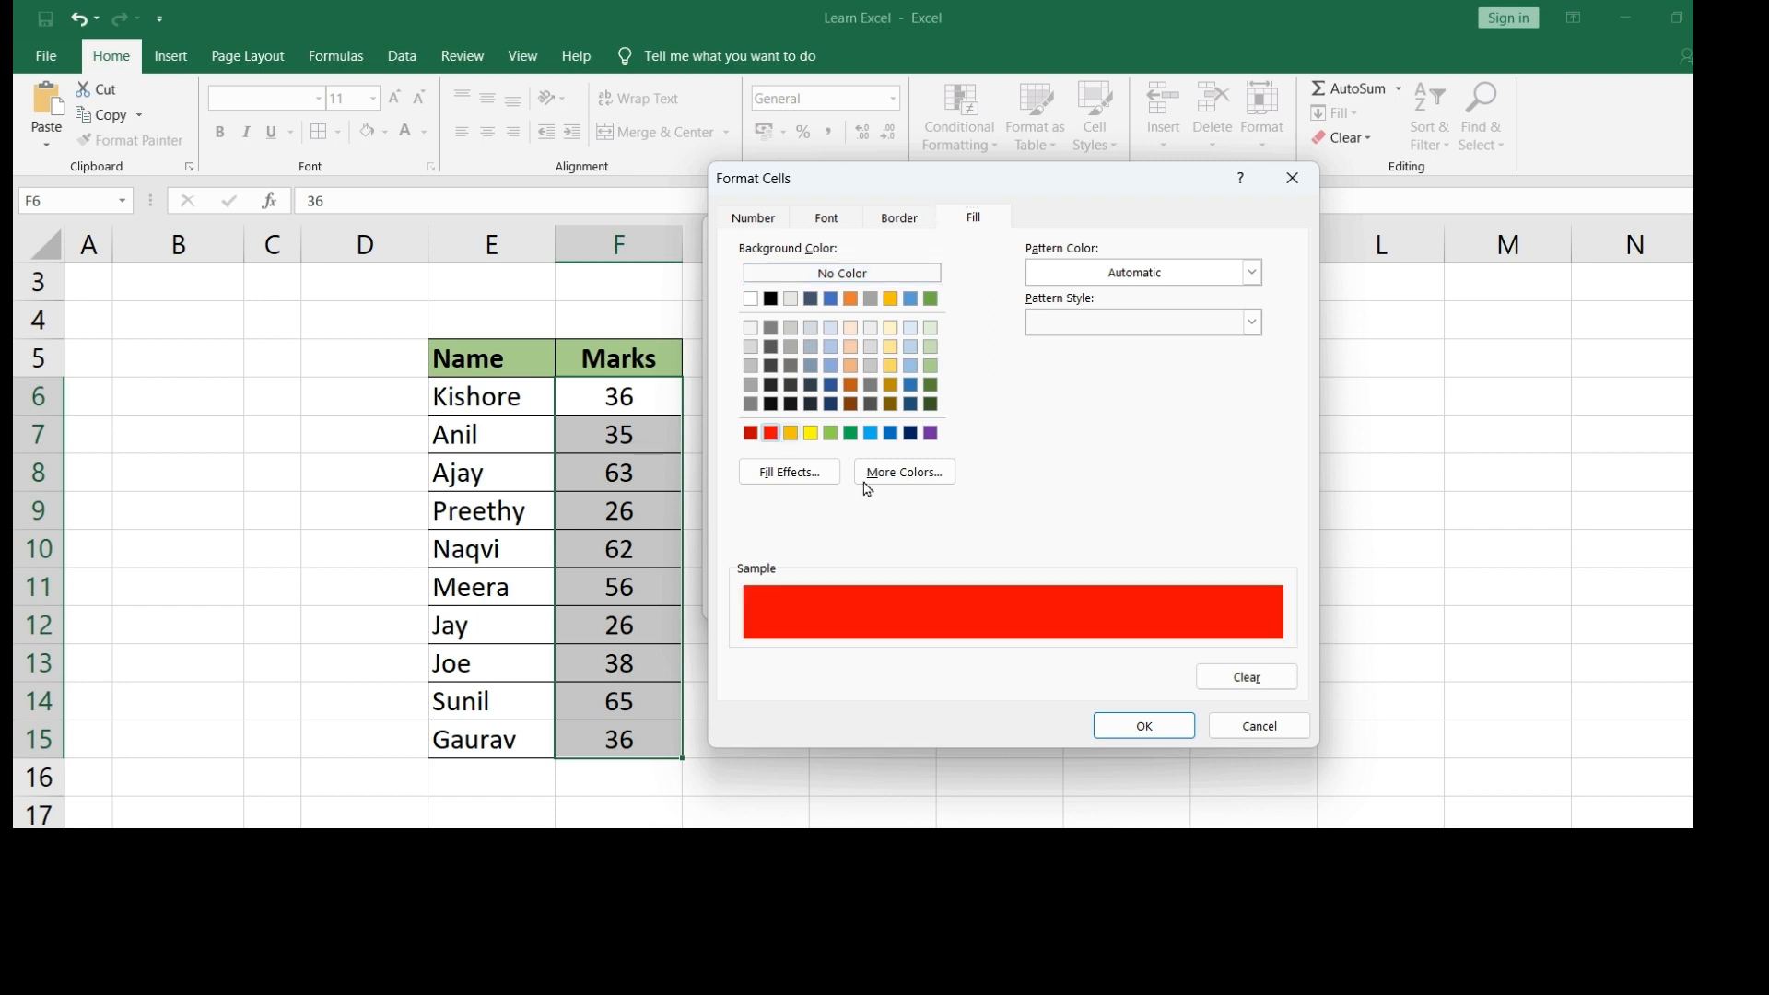
pyautogui.click(1139, 728)
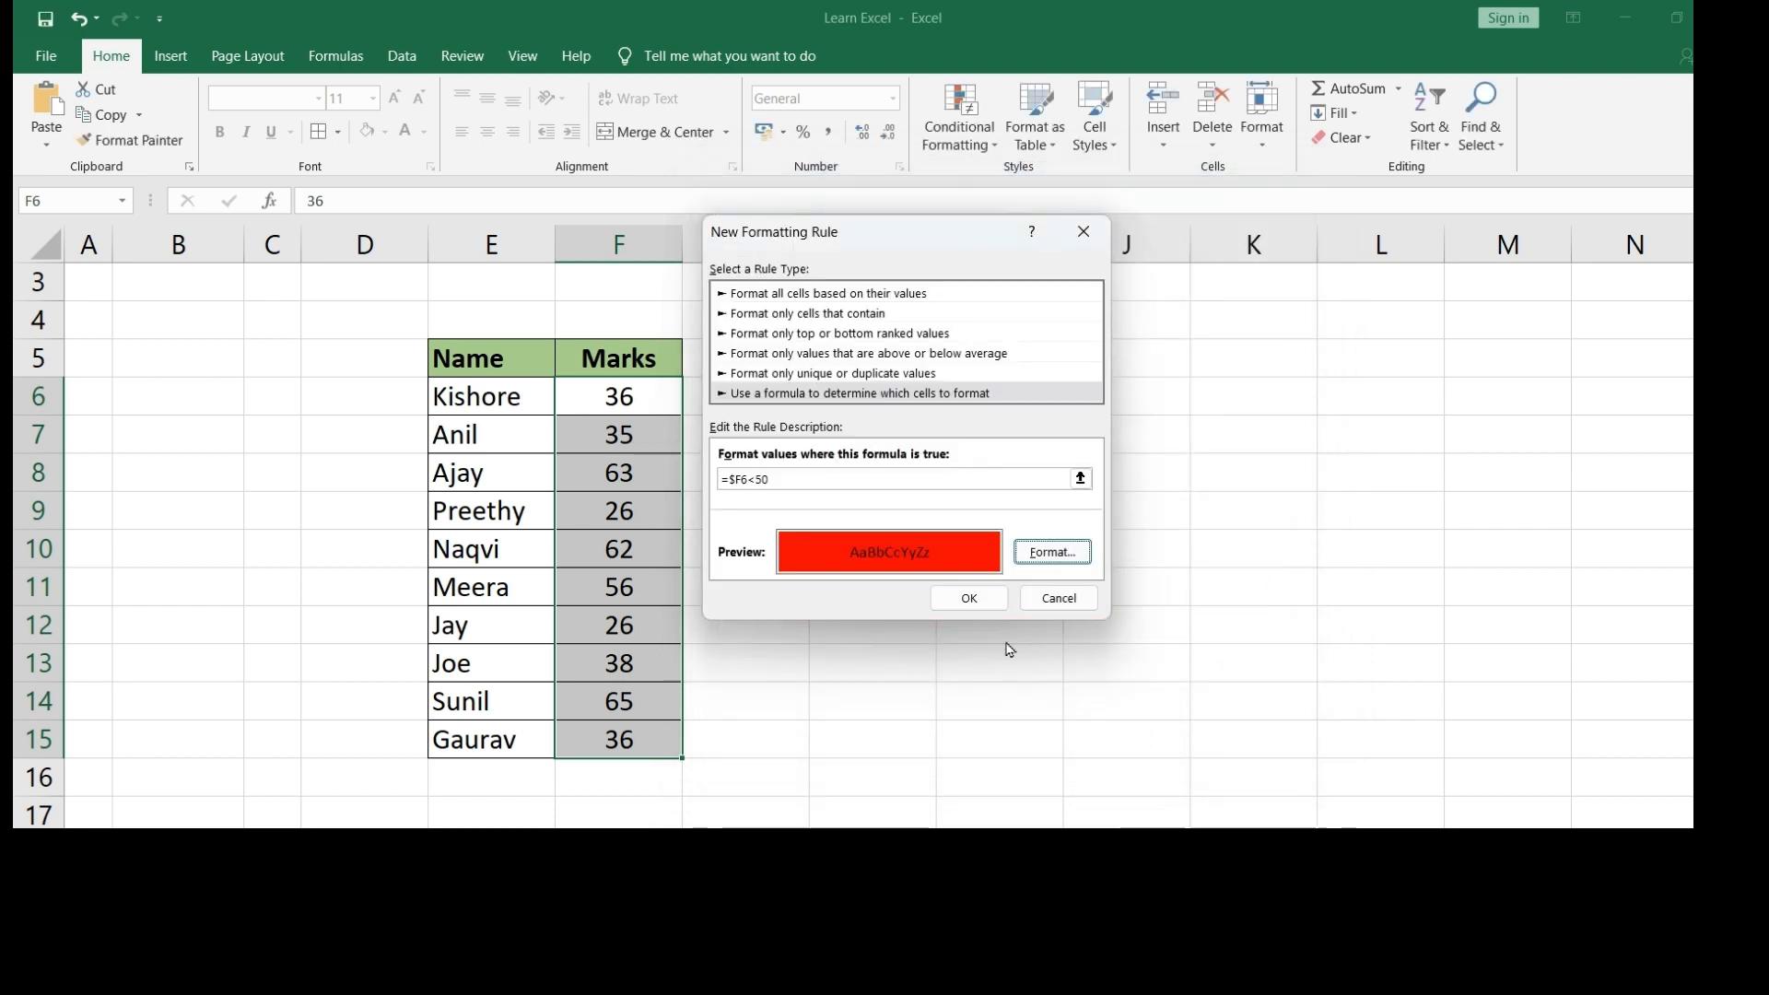
pyautogui.click(969, 599)
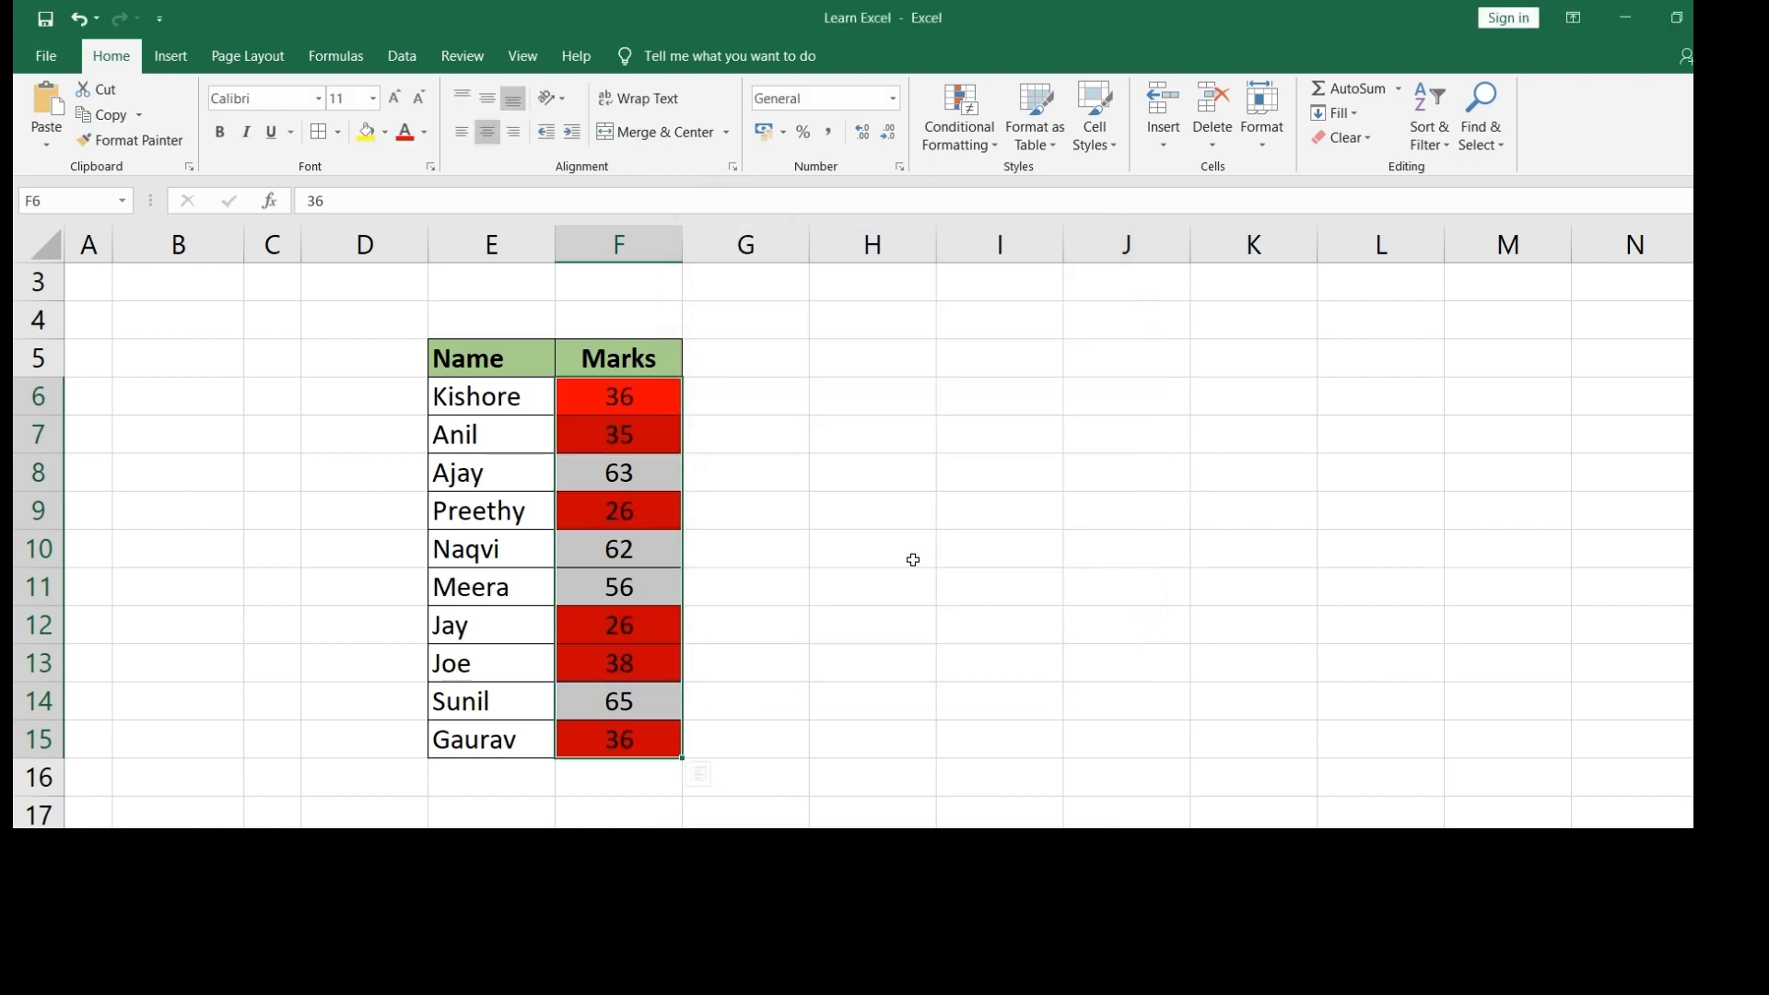
pyautogui.click(824, 466)
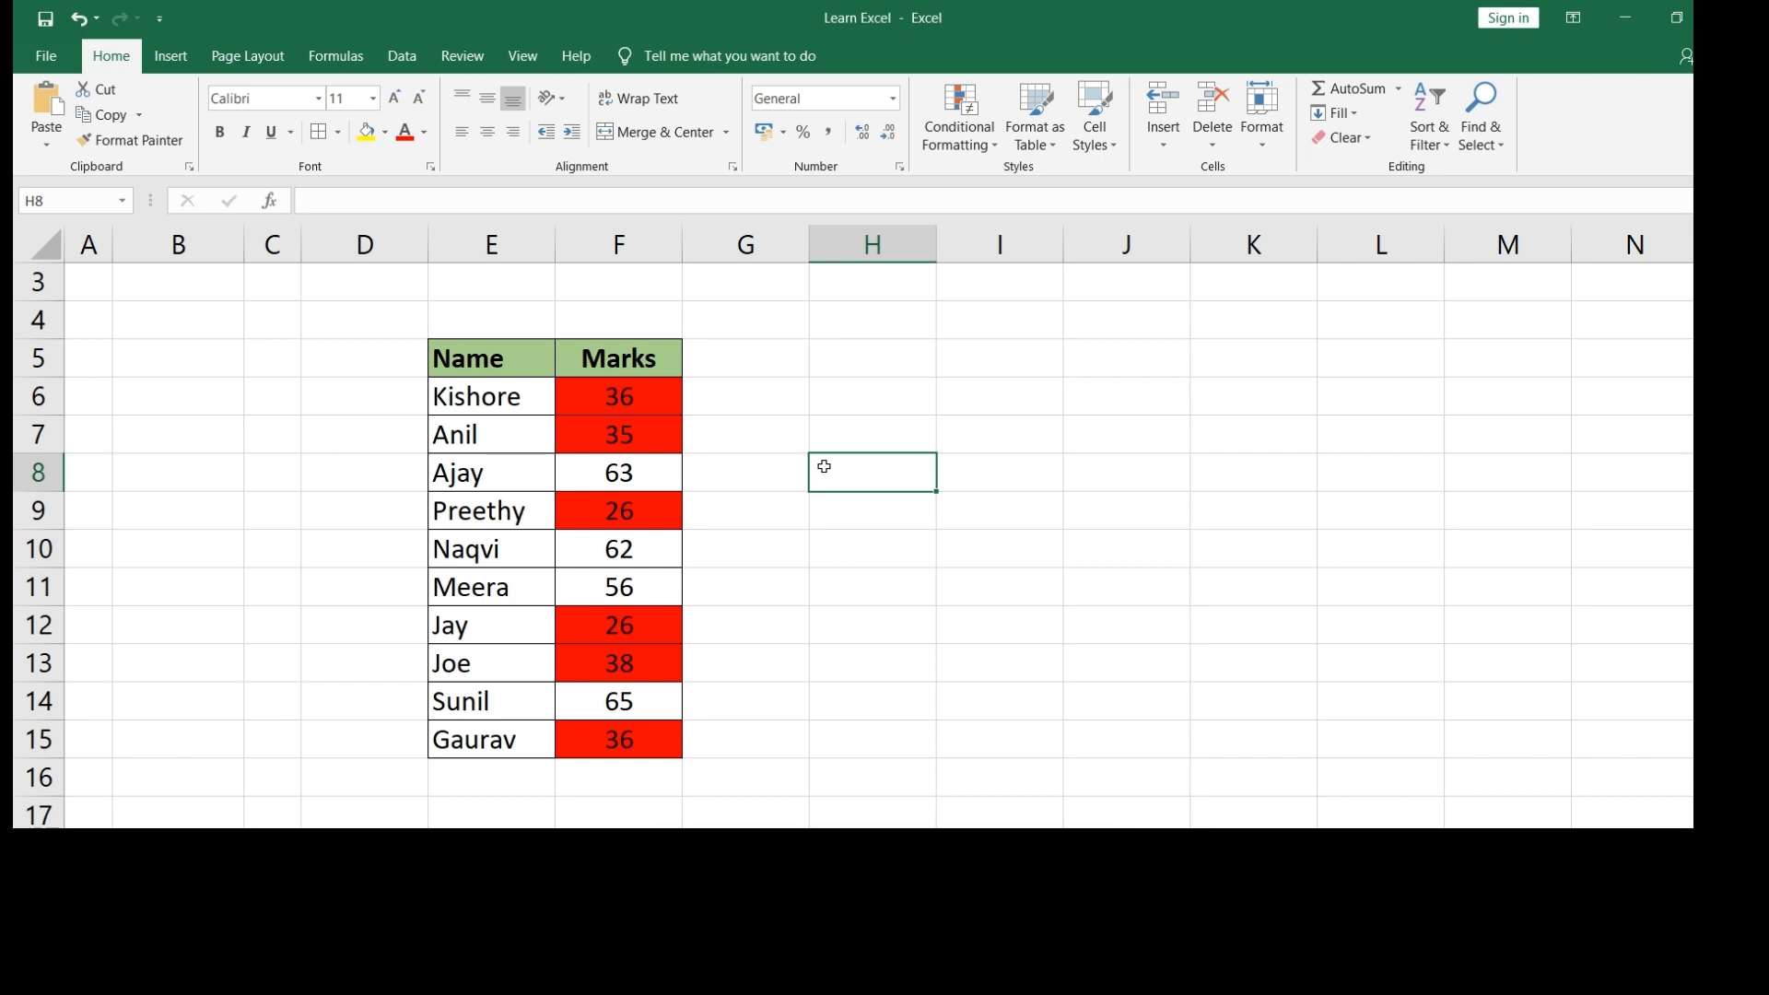
pyautogui.click(639, 437)
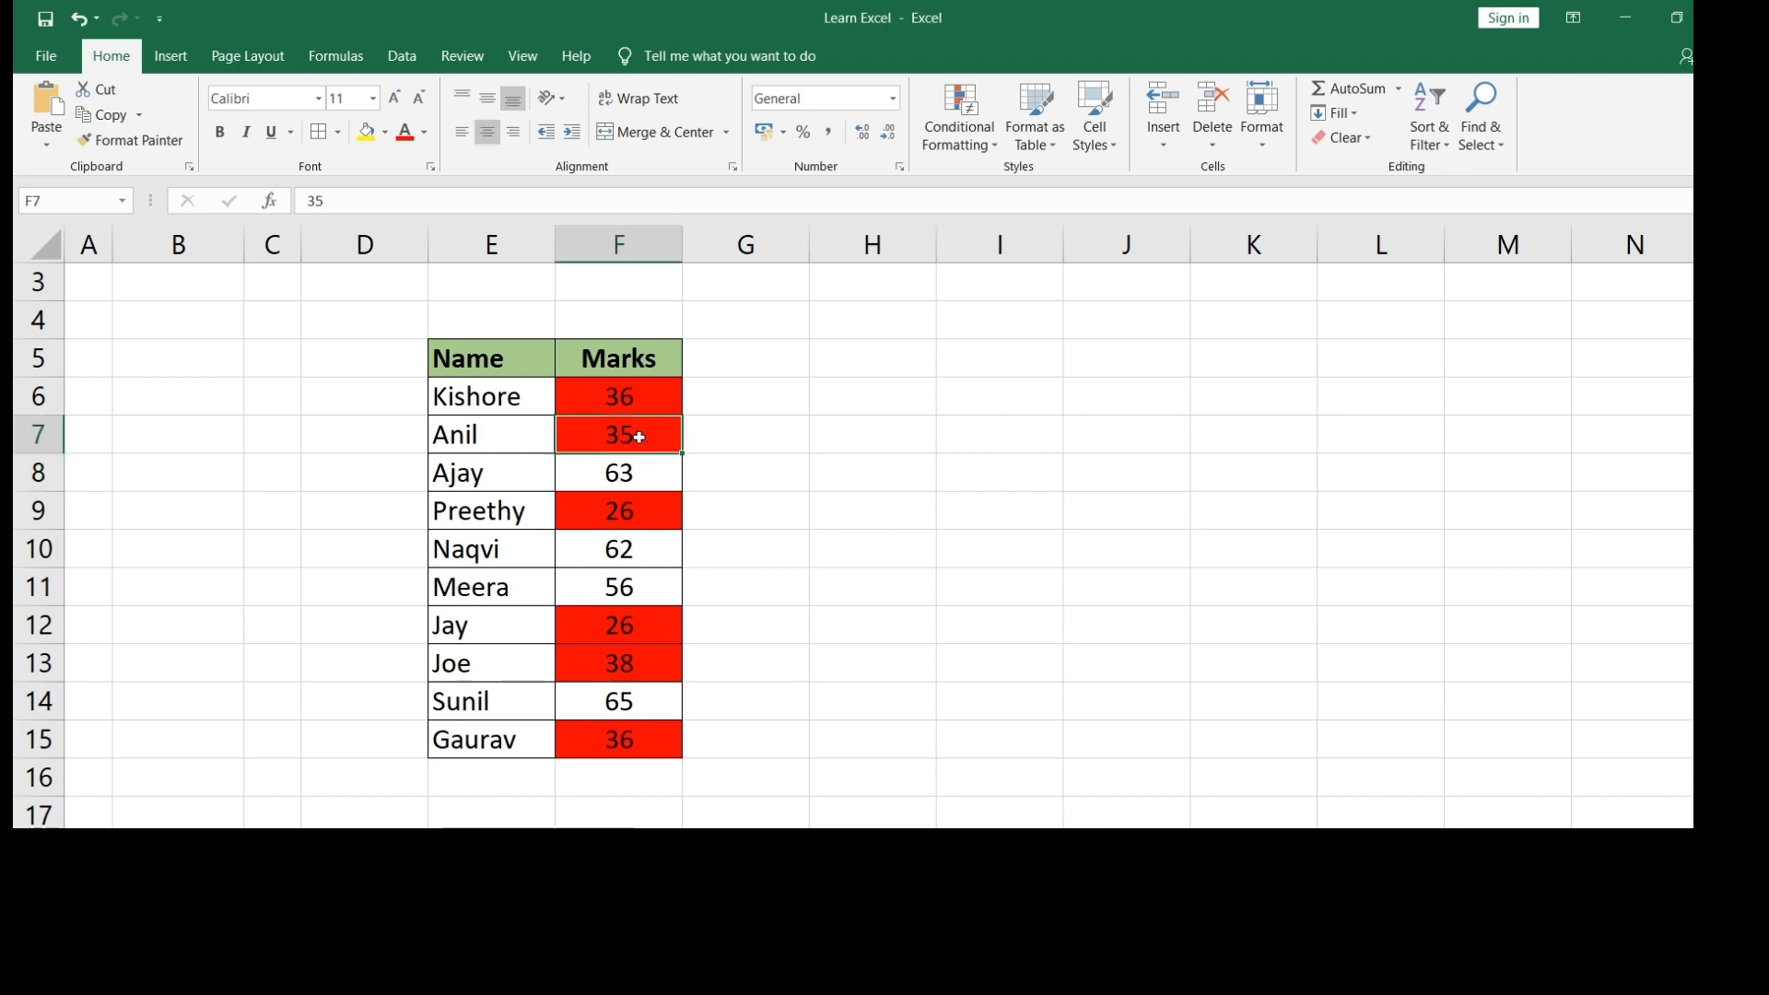
pyautogui.click(622, 403)
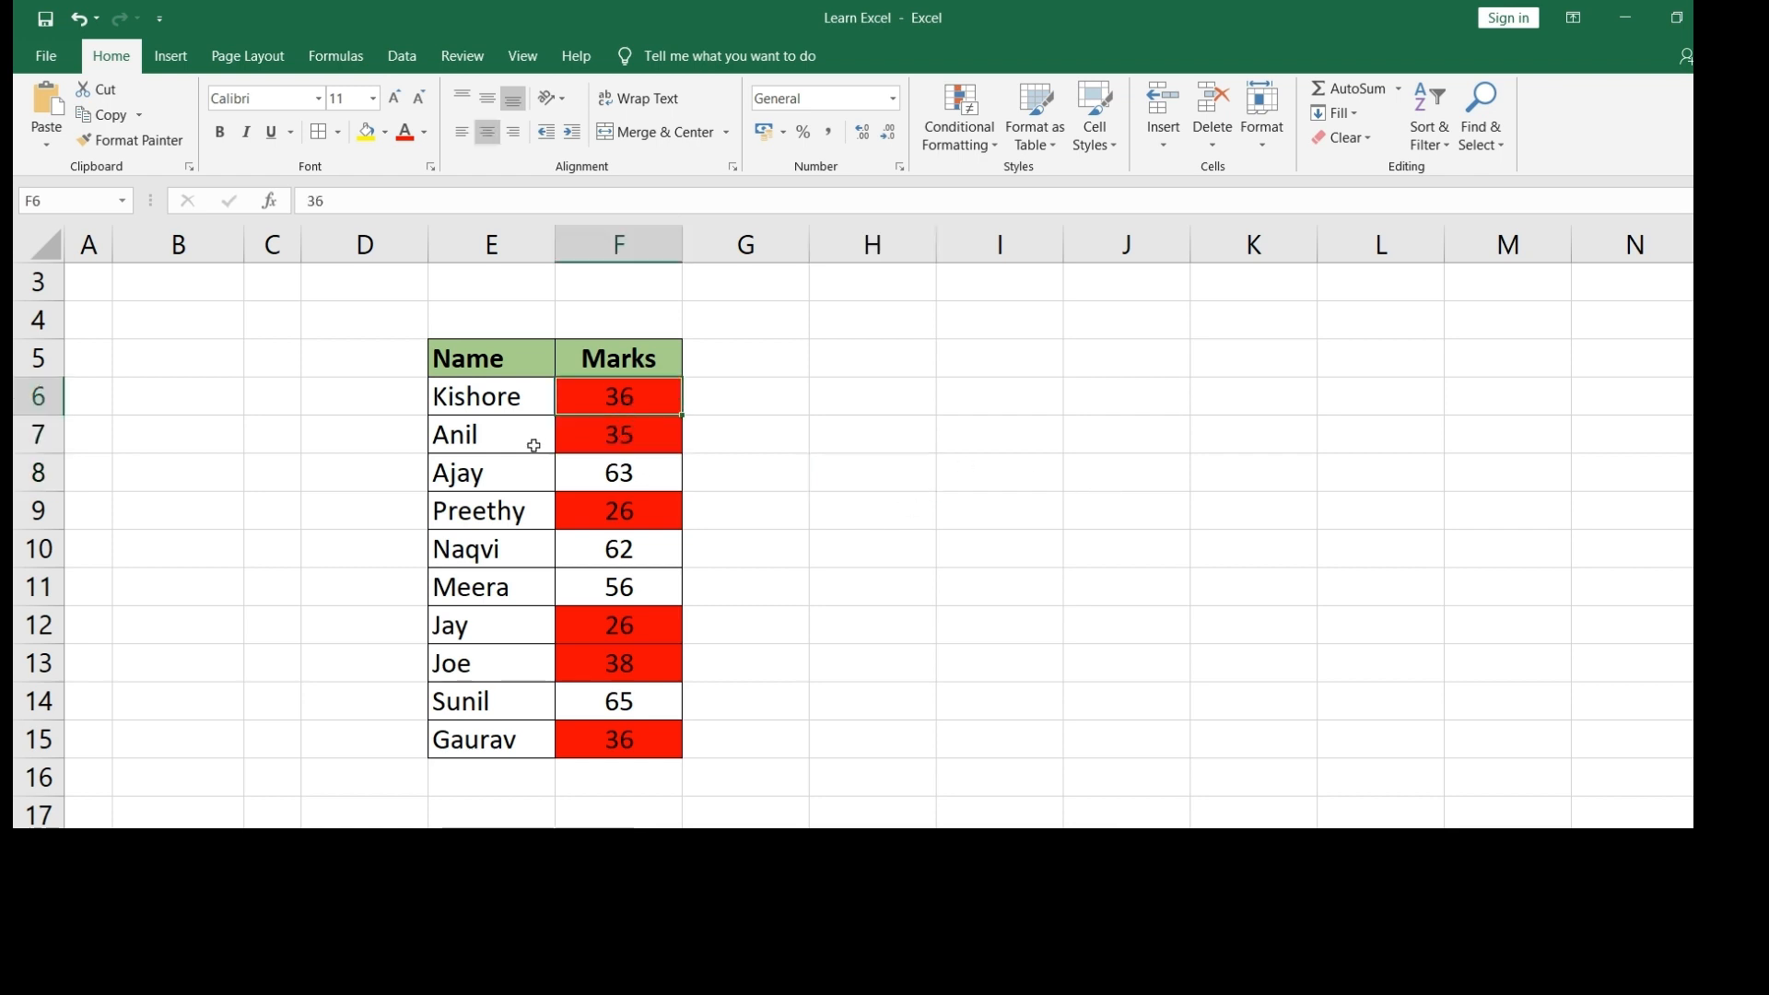
pyautogui.moveTo(534, 445); pyautogui.dragTo(627, 436)
# - Change the mark in F7 from 35 to 58
pyautogui.click(503, 436)
pyautogui.click(599, 435)
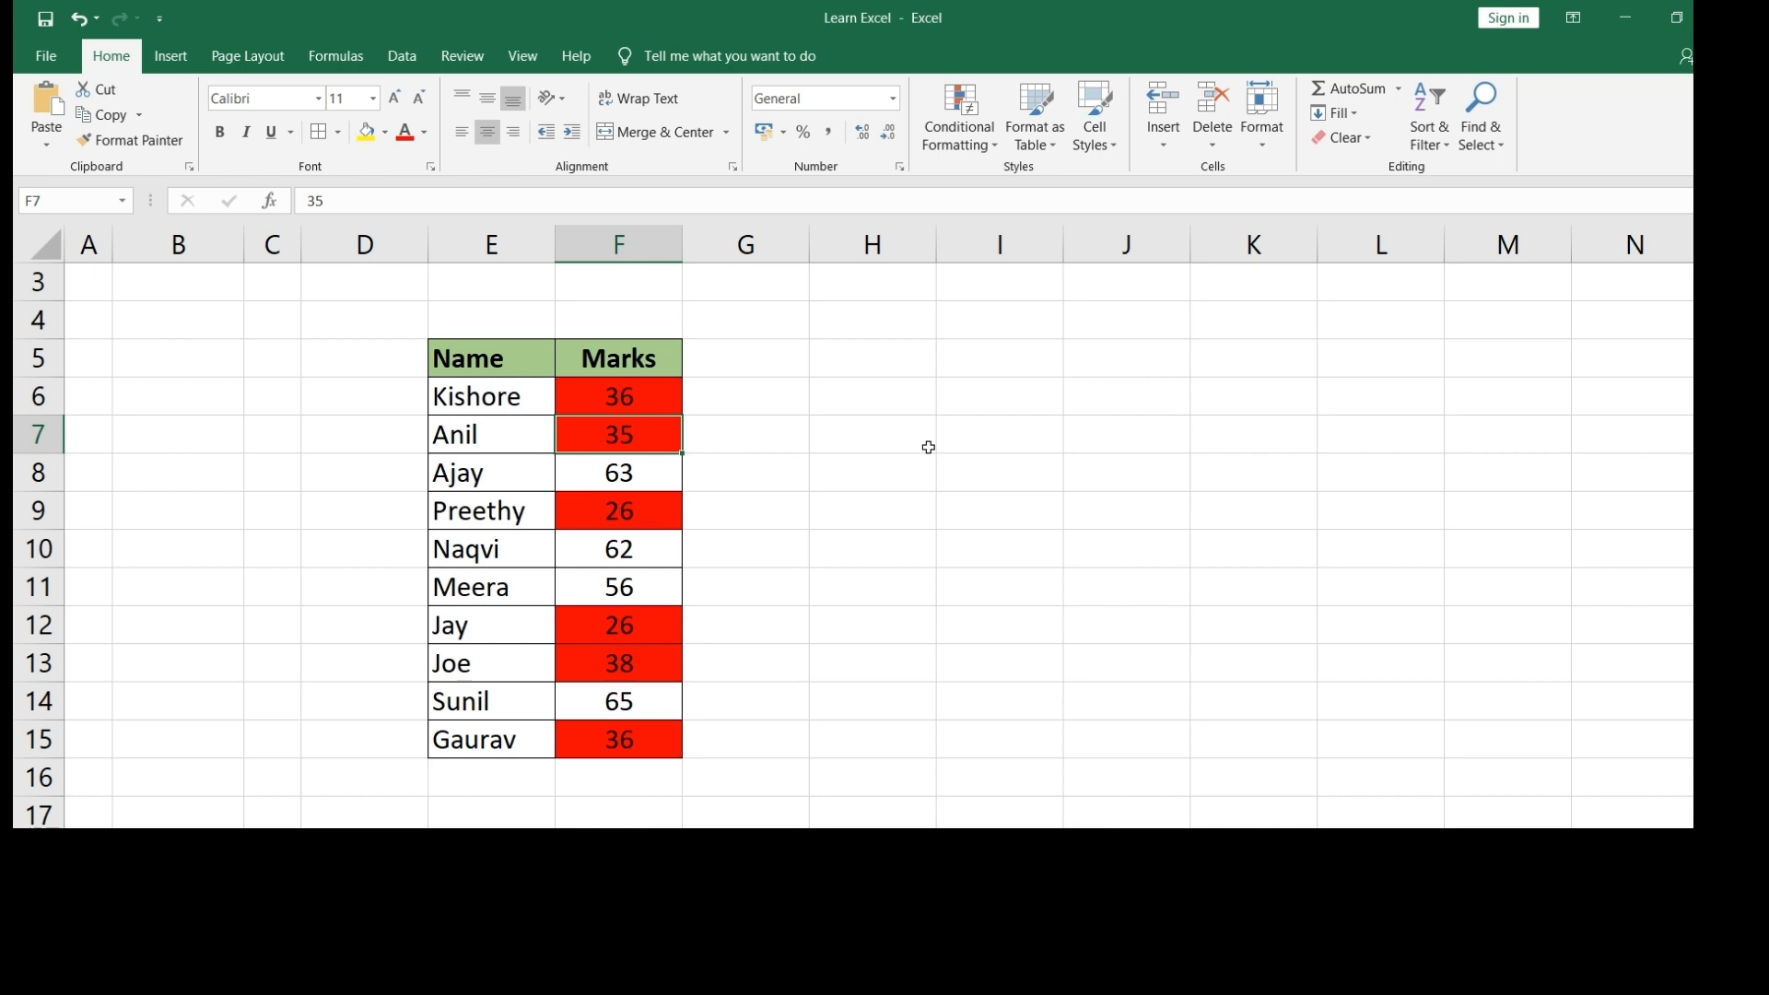
pyautogui.write('58')
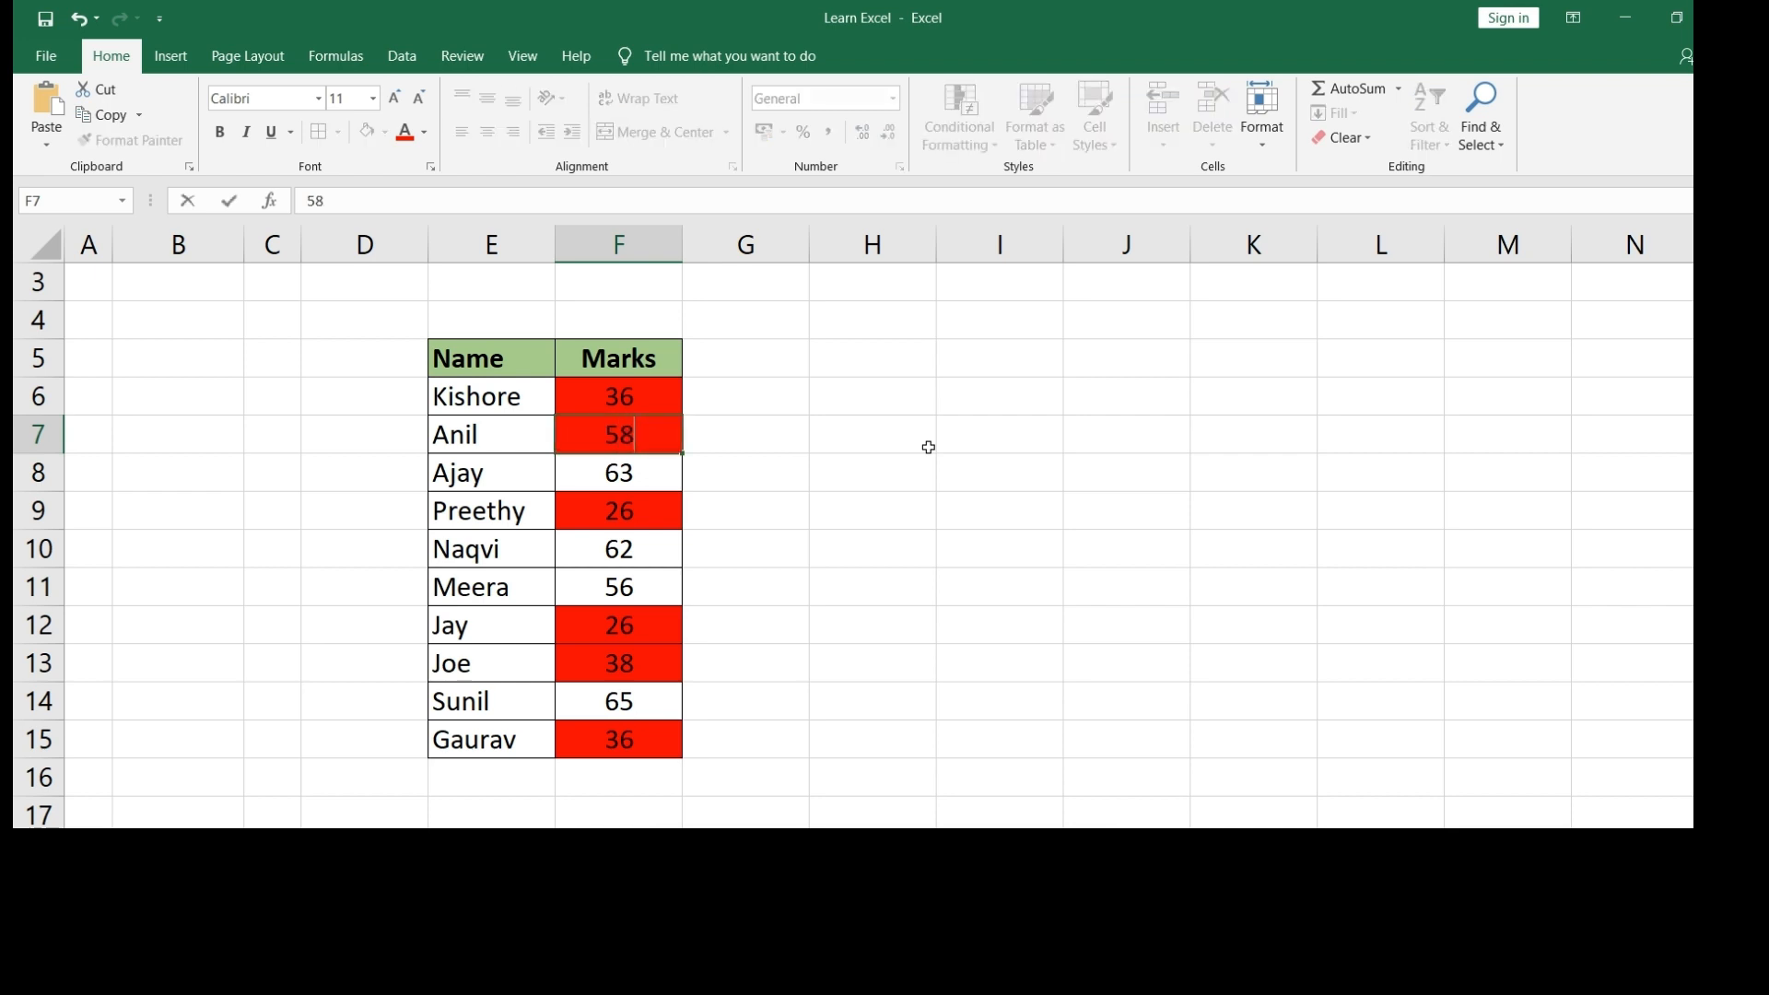
pyautogui.press('Return')
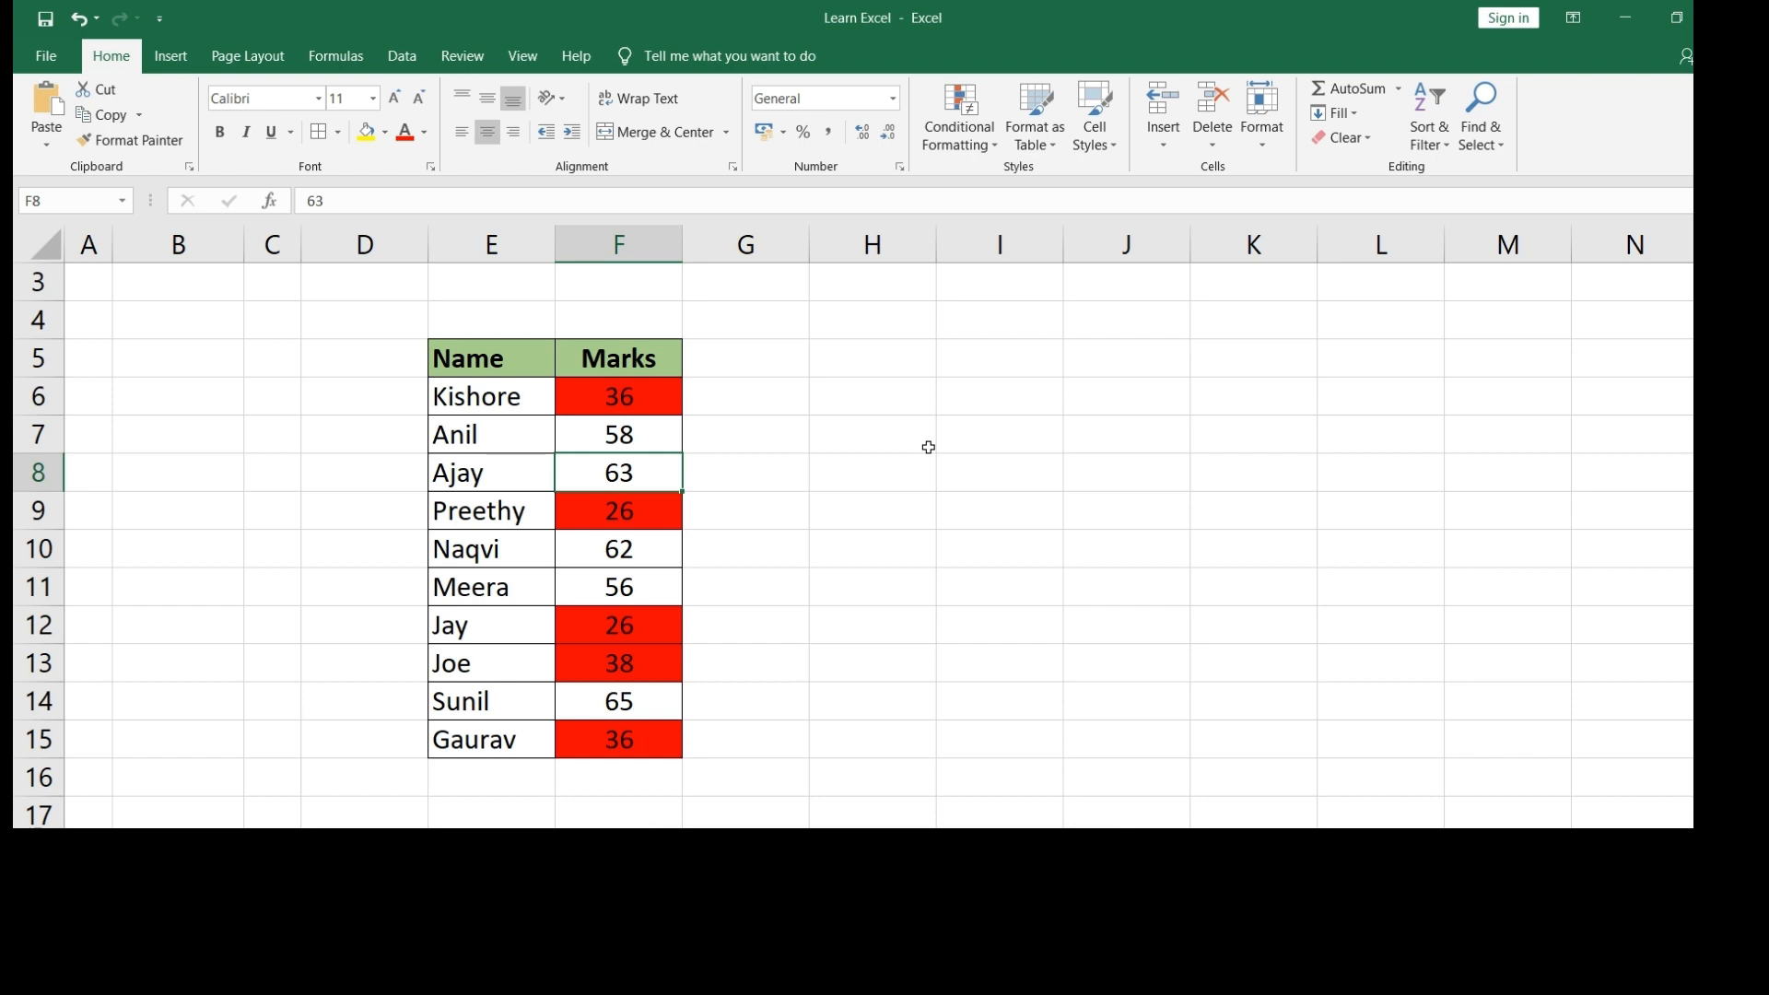
# - Change the mark in F10 from 62 to 42
pyautogui.click(631, 546)
pyautogui.moveTo(518, 551); pyautogui.dragTo(617, 550)
pyautogui.click(623, 550)
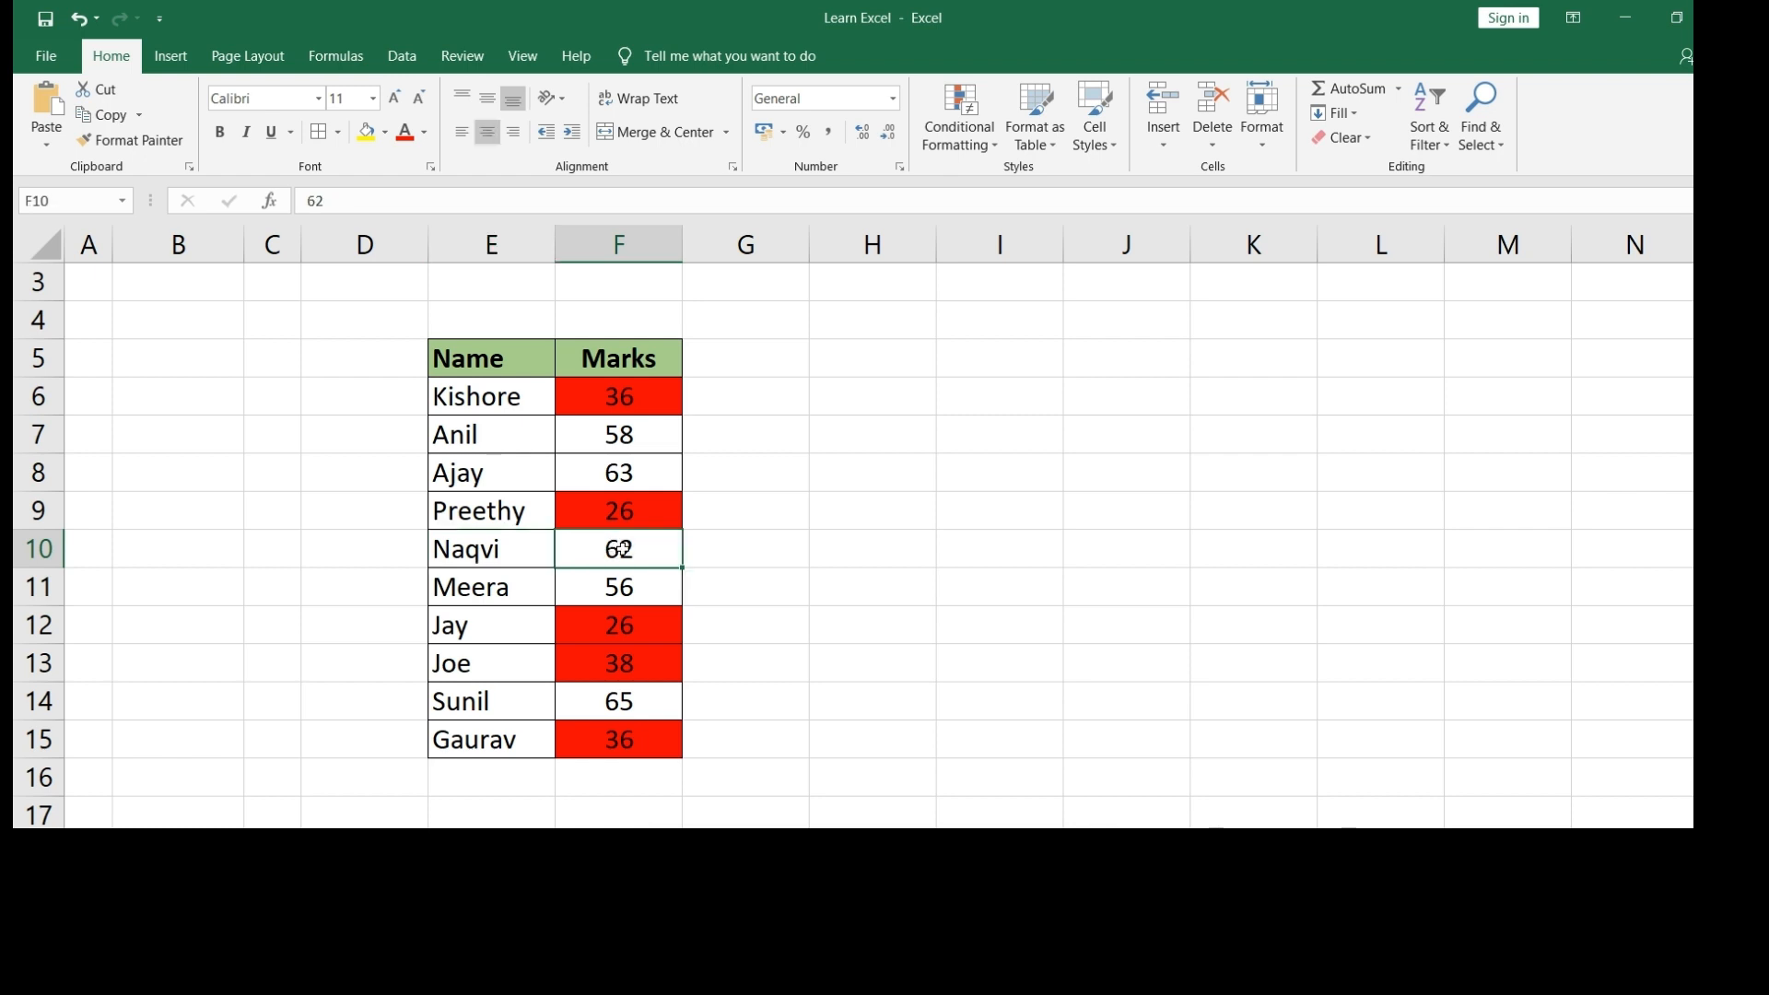
pyautogui.write('42')
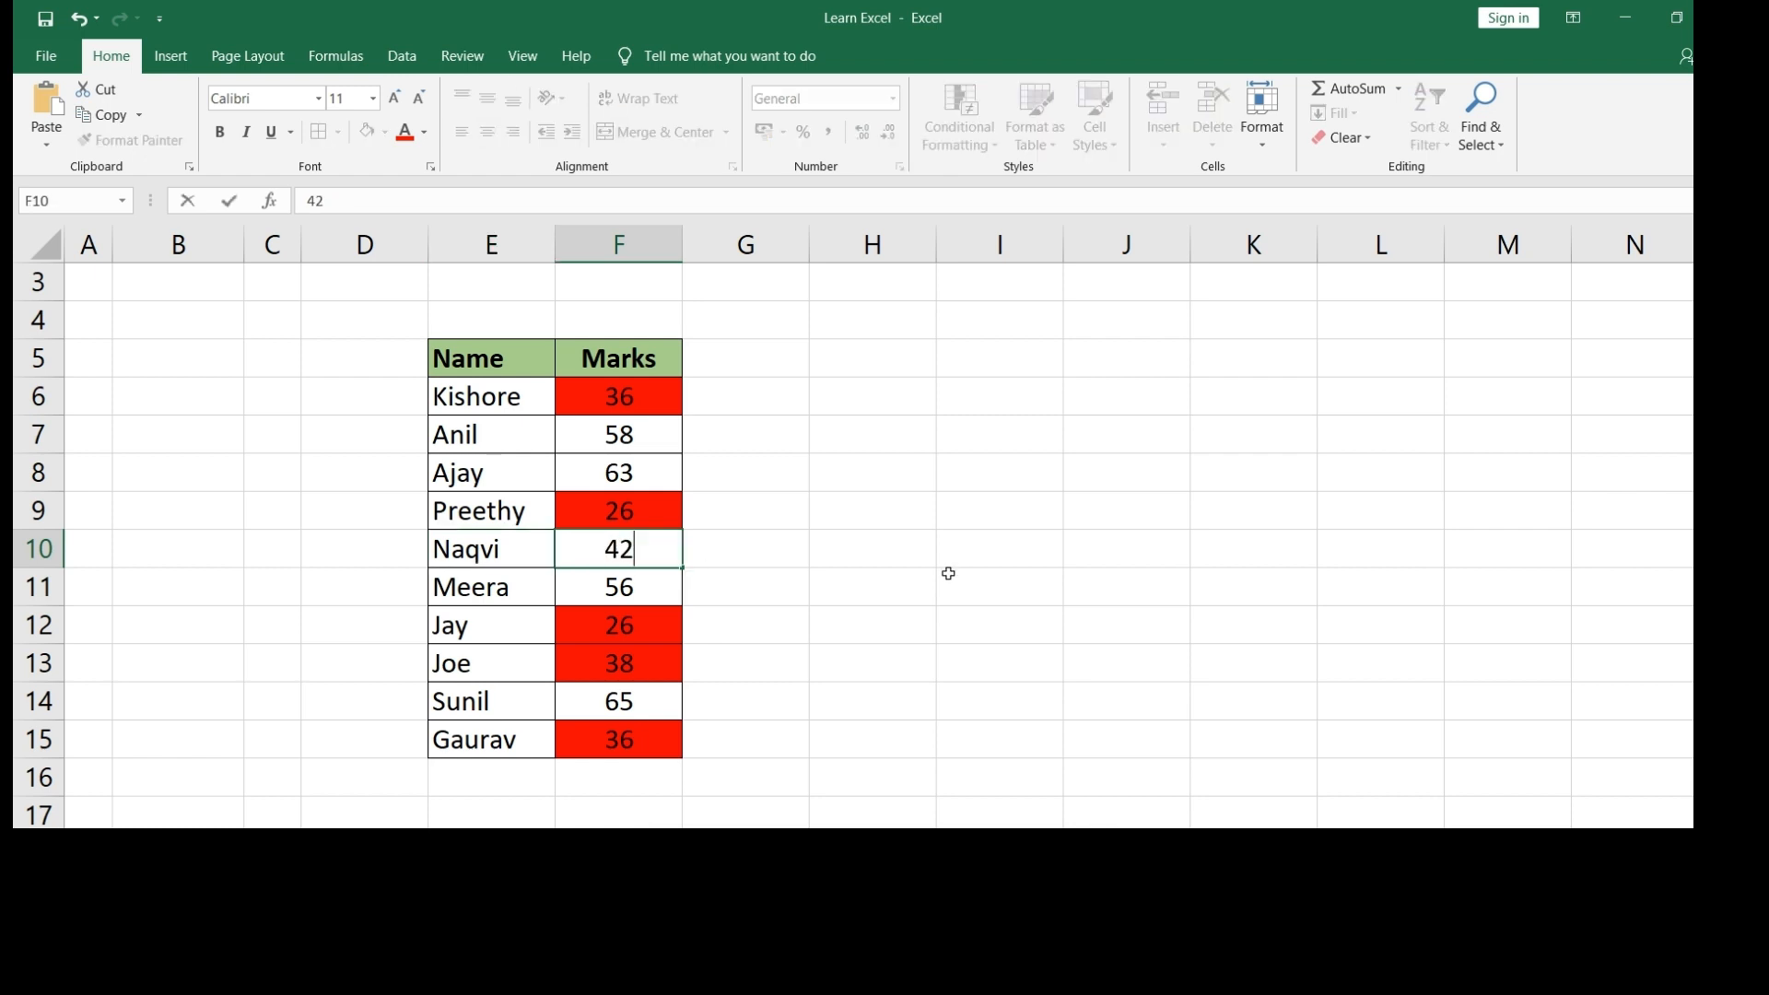
pyautogui.press('Return')
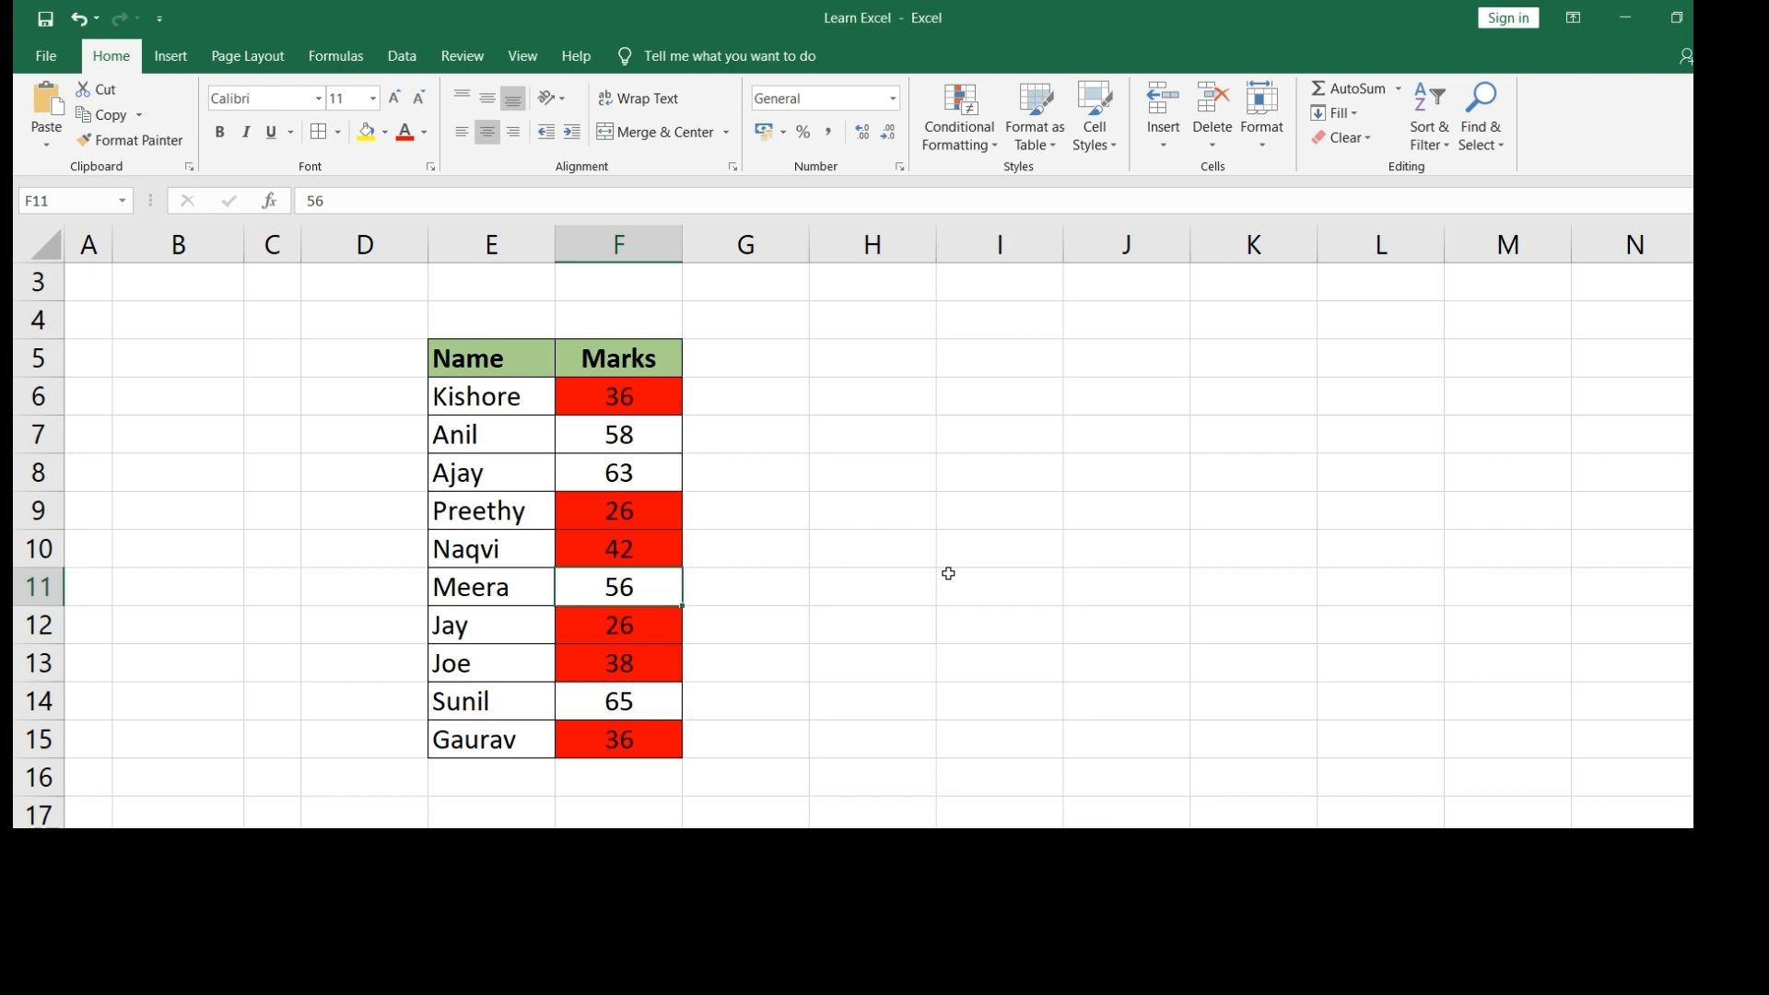